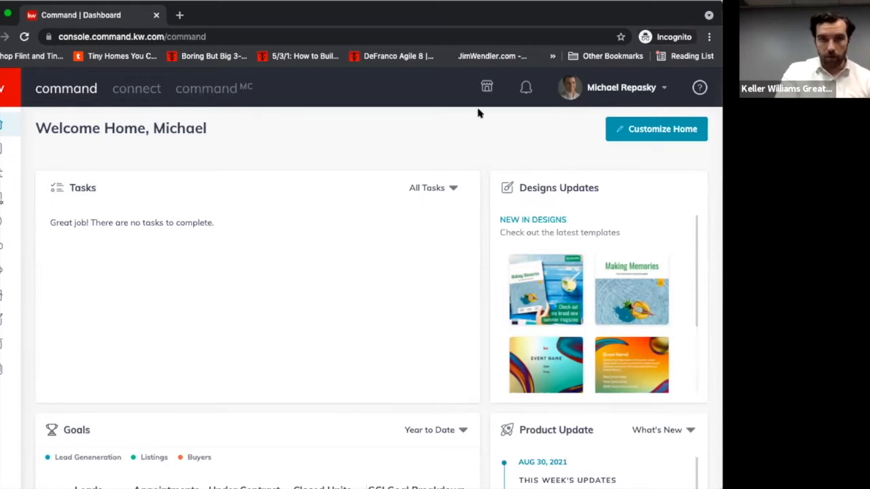
- Open the Campaigns section and shift the browser window so that its full width is visible
mouse_move(107, 223)
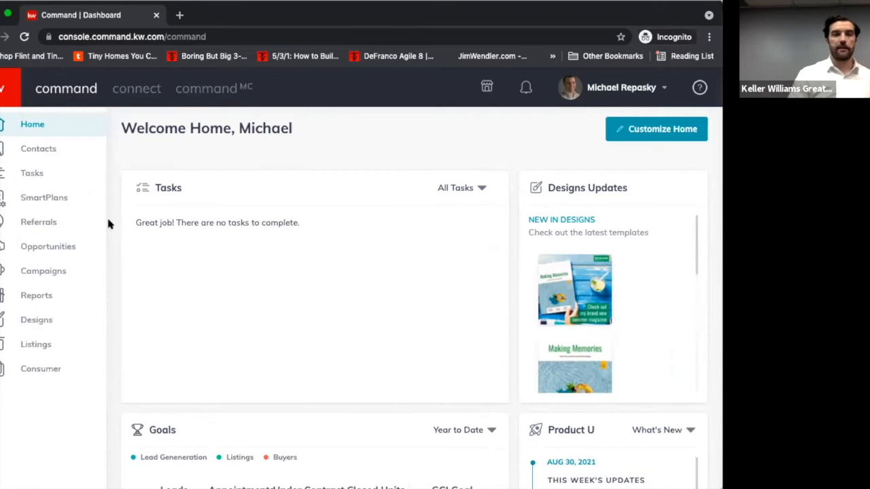
left_click(37, 272)
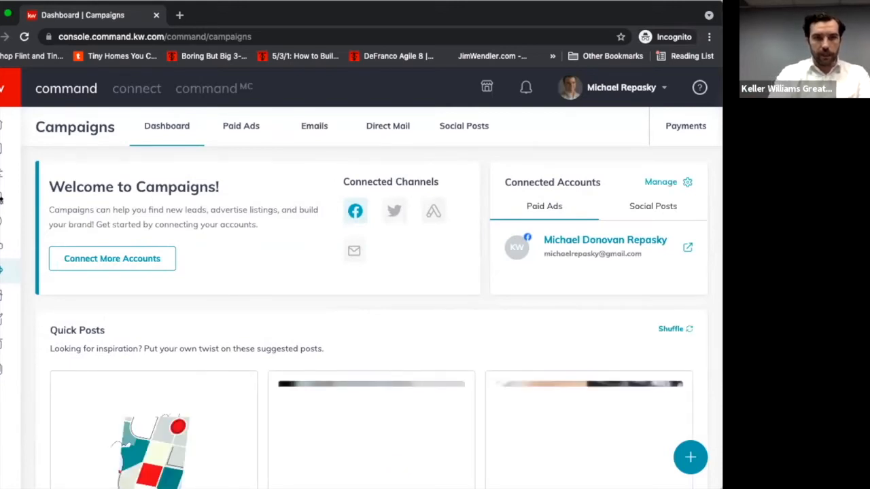
left_click_drag(0, 199, 21, 199)
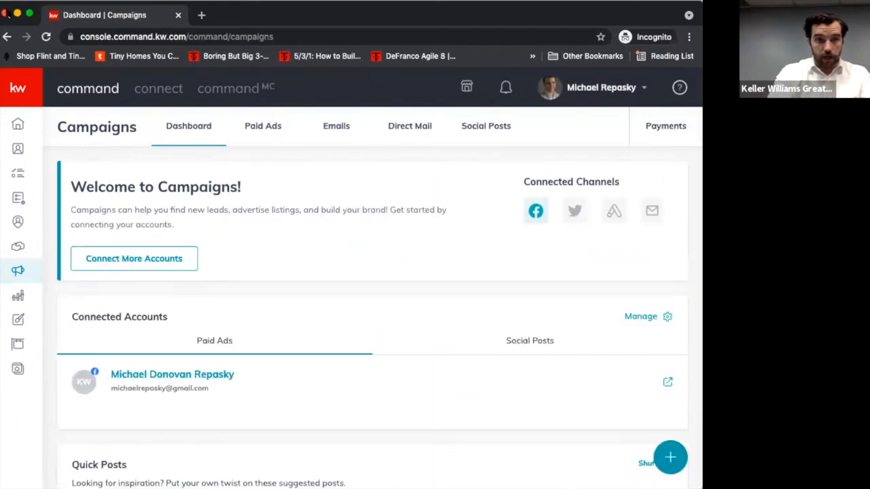
scroll(219, 332, "down", 3)
scroll(221, 331, "up", 2)
scroll(222, 333, "up", 2)
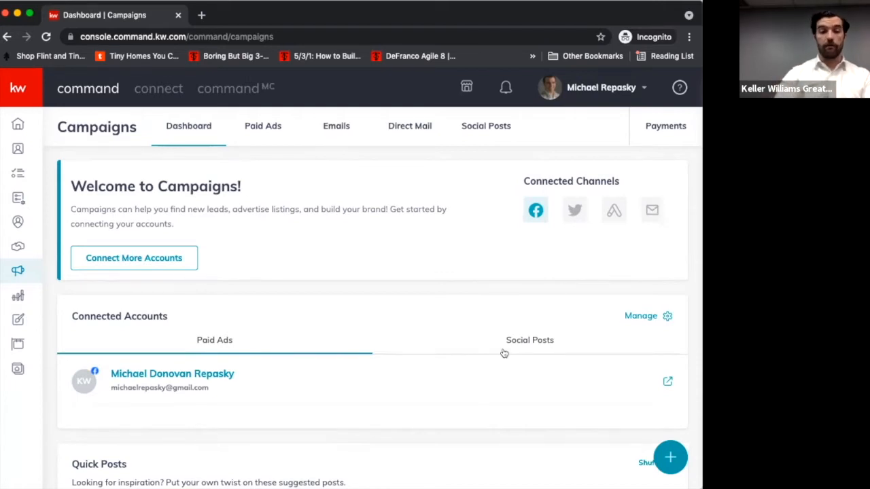
- Check the connected accounts for Social Posts and for Paid Ads on the Campaigns dashboard
scroll(445, 333, "down", 4)
scroll(445, 333, "down", 3)
scroll(446, 333, "up", 4)
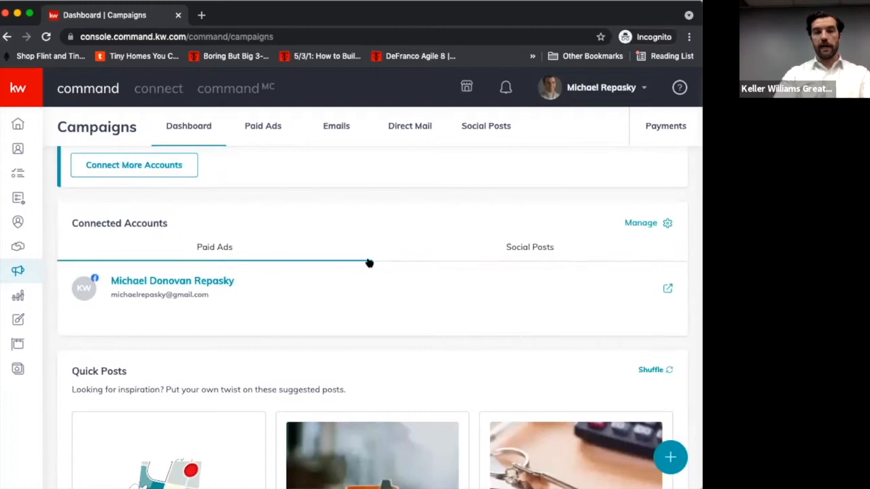
left_click(521, 247)
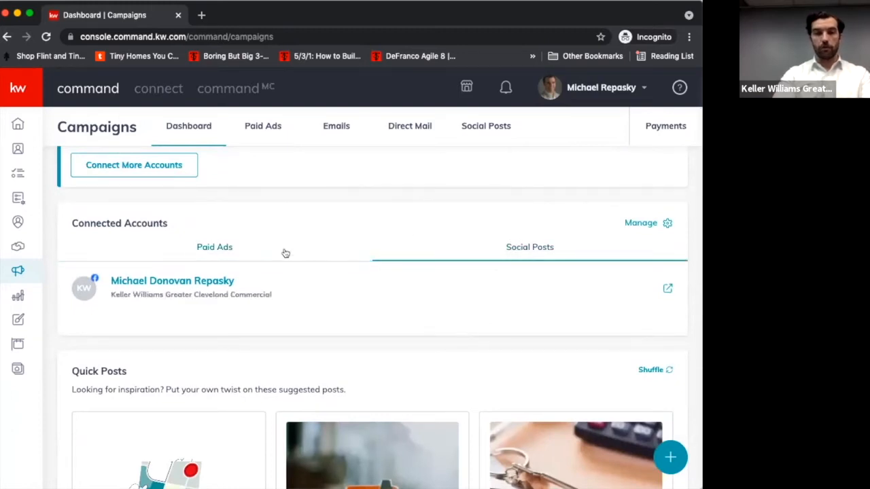
left_click(235, 244)
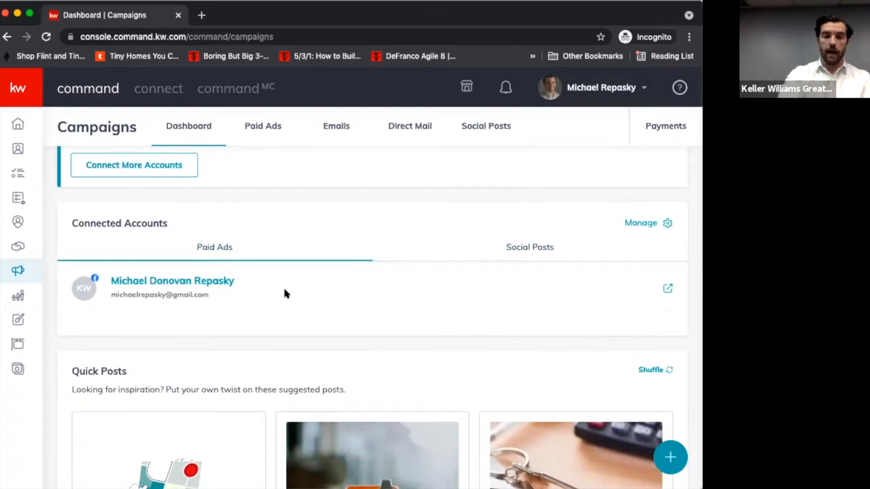
scroll(285, 294, "down", 3)
scroll(285, 294, "up", 5)
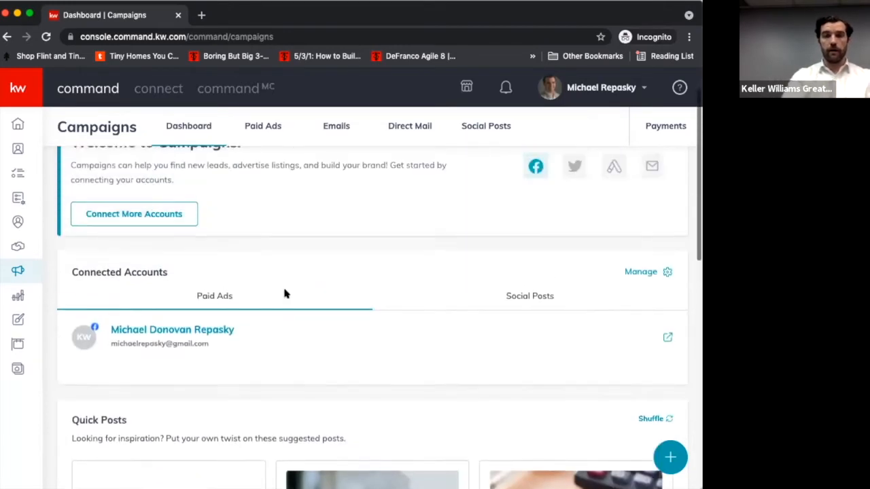
scroll(285, 294, "up", 1)
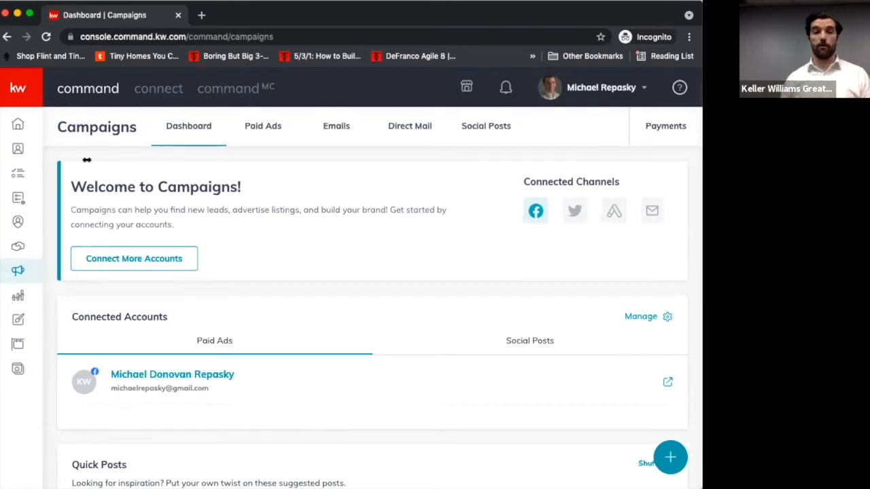
- Examine the suggested Quick Posts and the Tips and Training section on the Campaigns dashboard
scroll(139, 324, "down", 3)
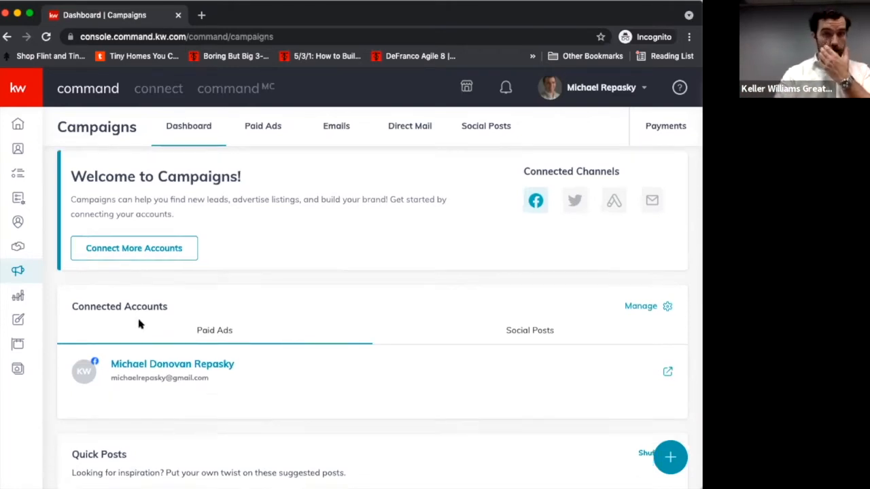
scroll(139, 324, "down", 5)
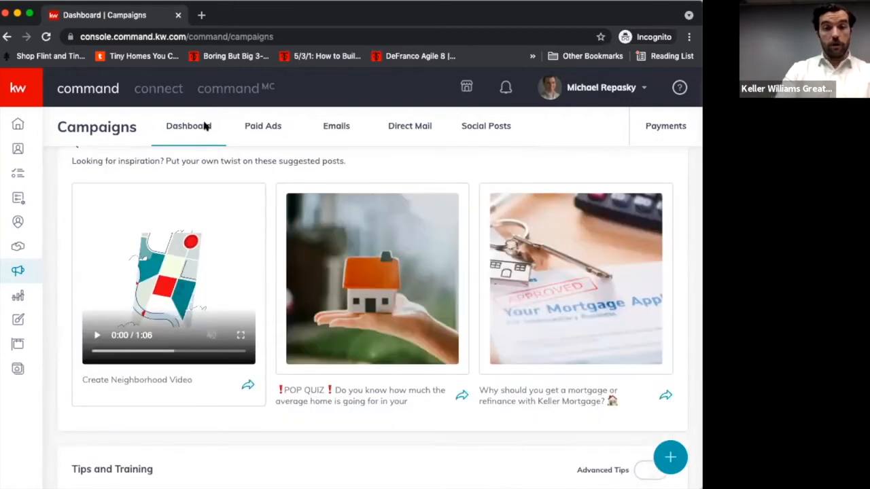
scroll(226, 157, "up", 1)
scroll(226, 157, "up", 3)
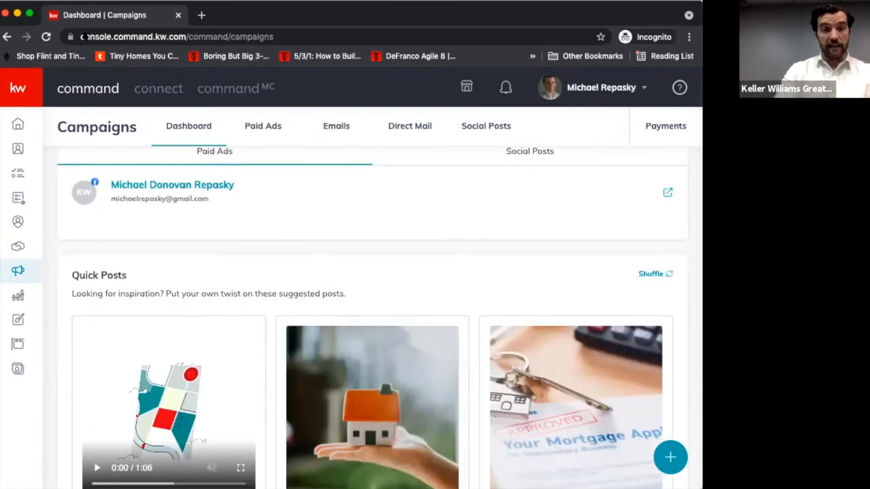
scroll(265, 197, "up", 6)
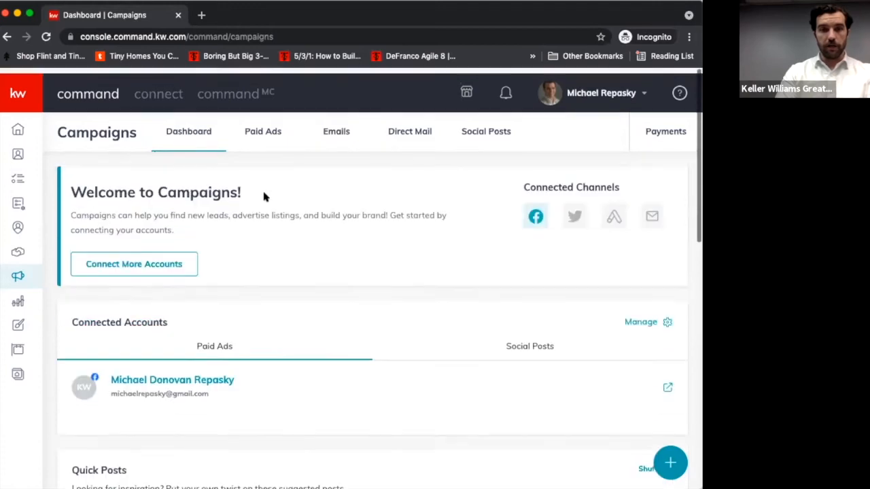
scroll(281, 387, "down", 15)
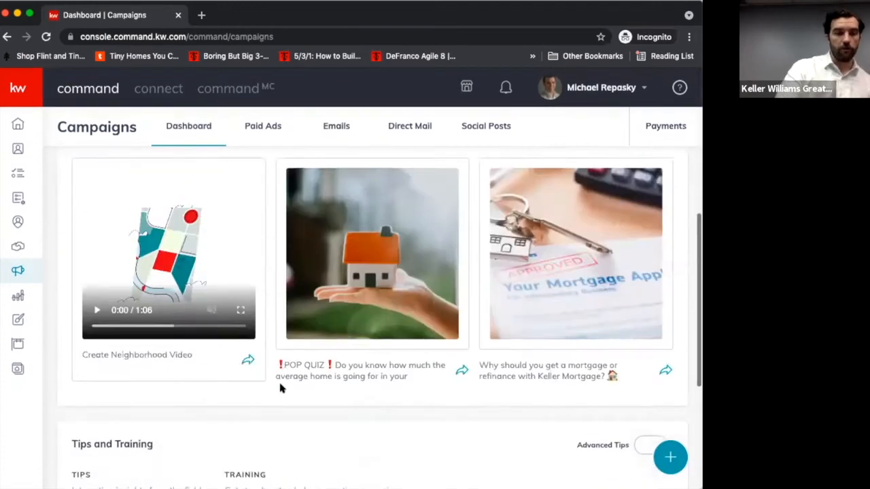
scroll(280, 387, "up", 6)
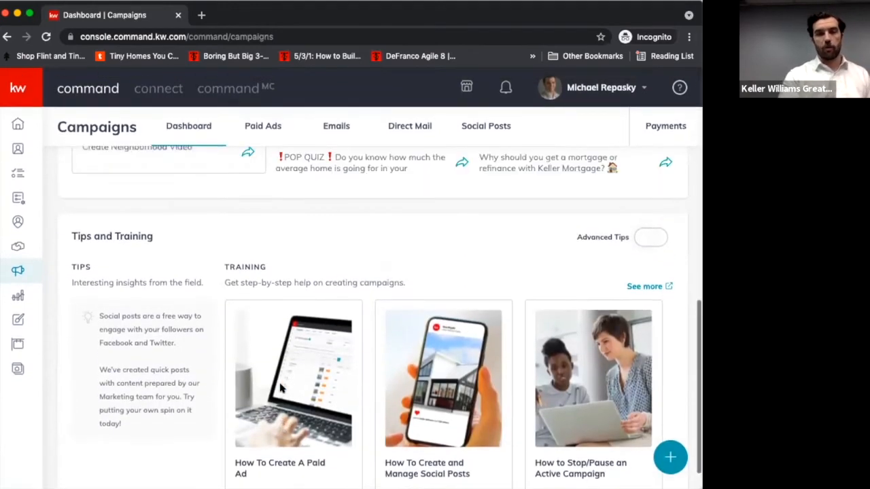
scroll(280, 387, "up", 6)
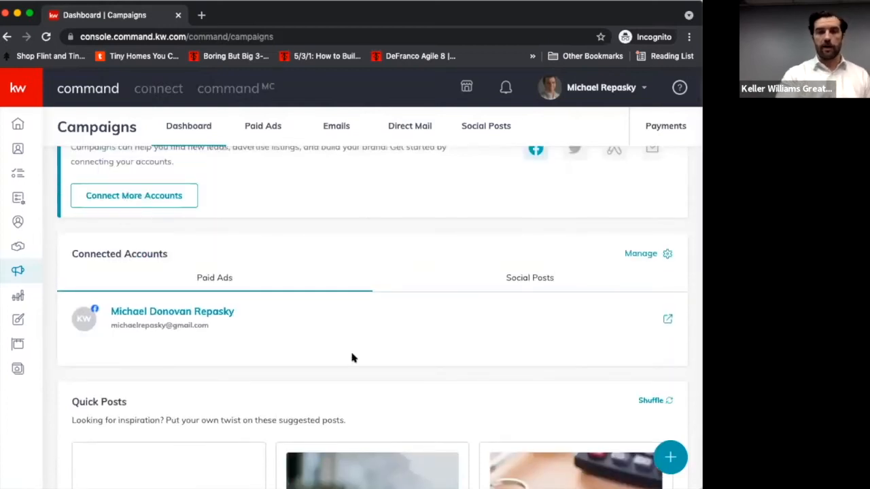
scroll(353, 356, "down", 3)
scroll(352, 356, "down", 2)
scroll(511, 312, "right", 1)
scroll(511, 312, "left", 1)
scroll(448, 368, "down", 2)
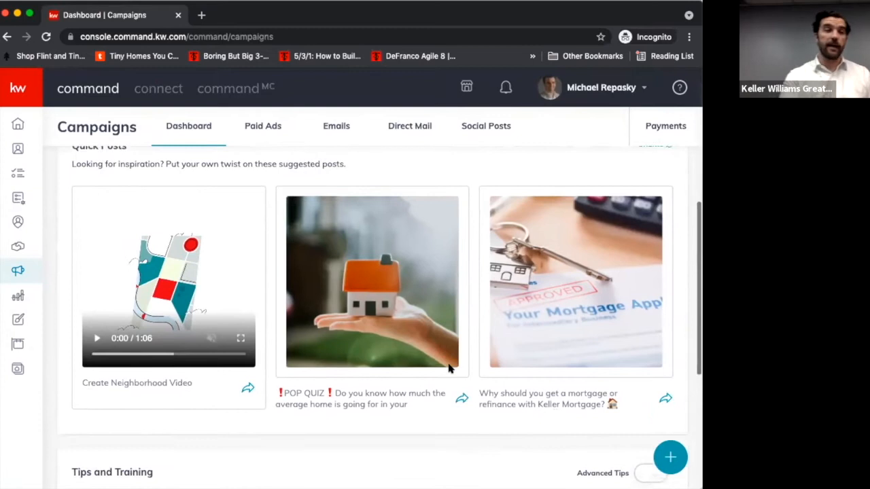
scroll(449, 368, "up", 7)
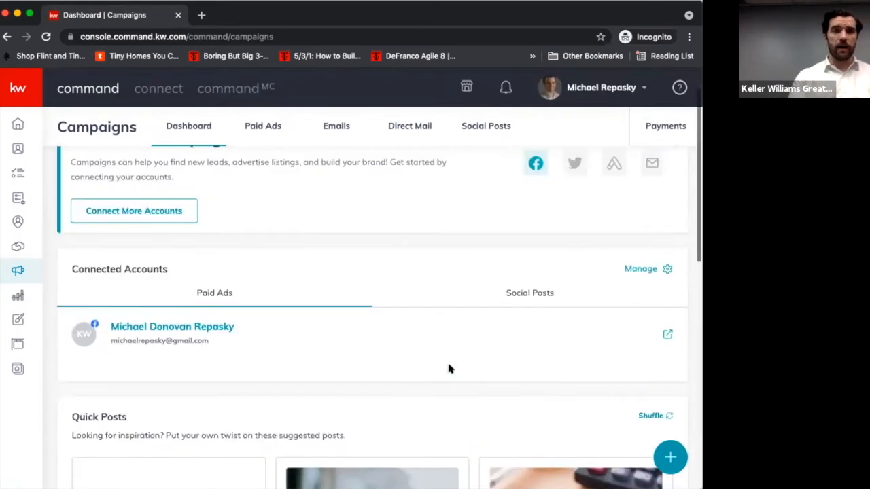
scroll(449, 369, "down", 7)
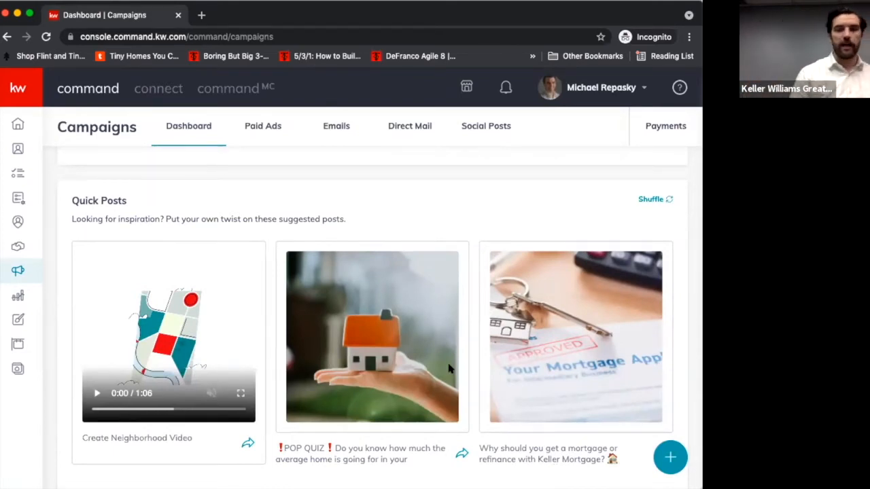
scroll(449, 369, "down", 1)
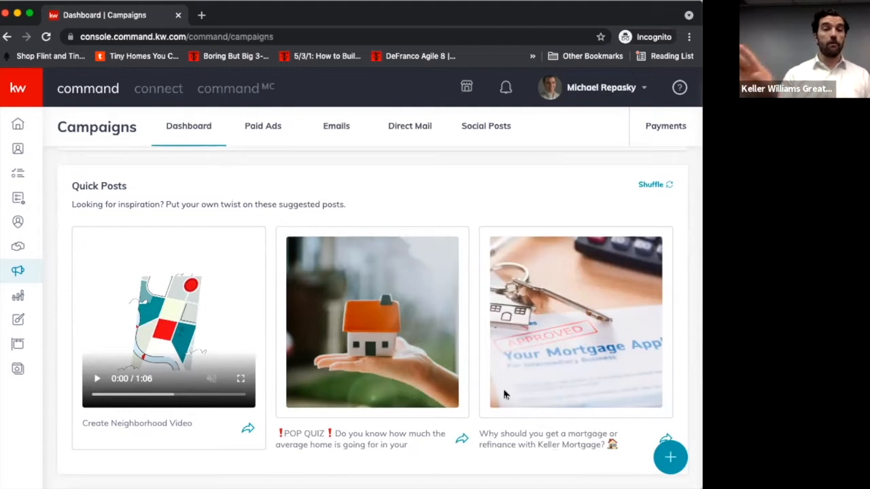
scroll(333, 460, "down", 5)
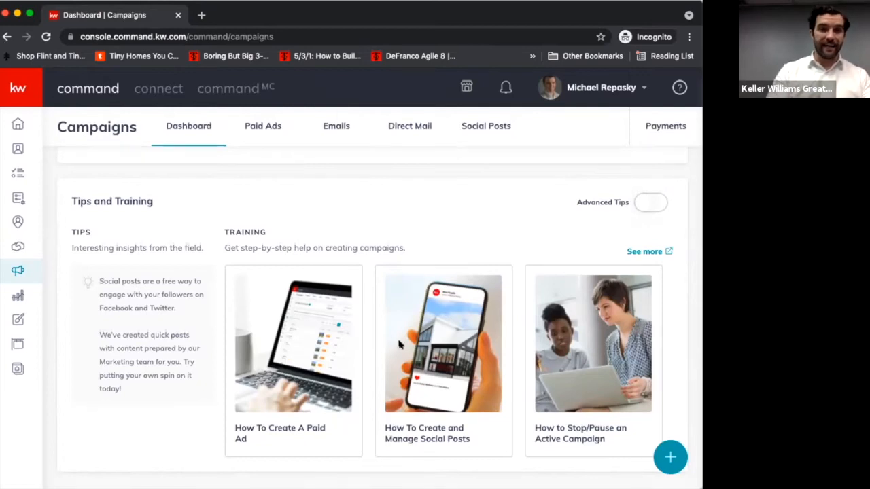
scroll(398, 344, "up", 10)
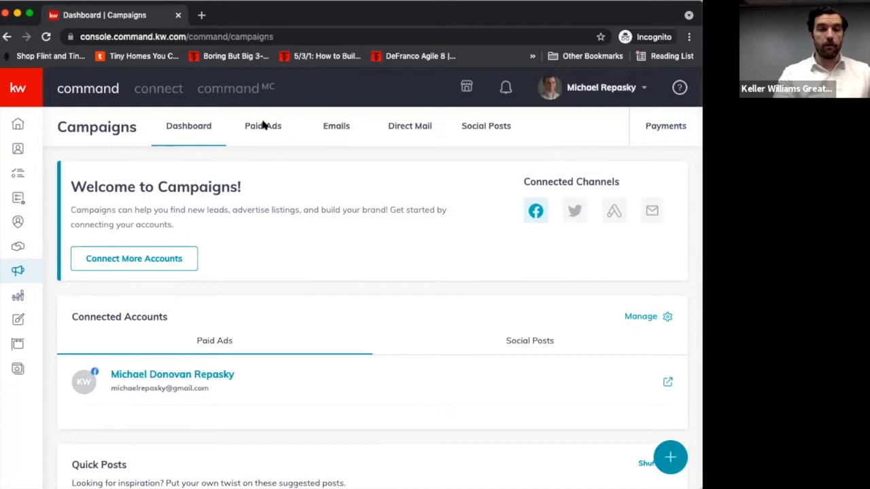
scroll(408, 200, "down", 2)
scroll(408, 199, "up", 2)
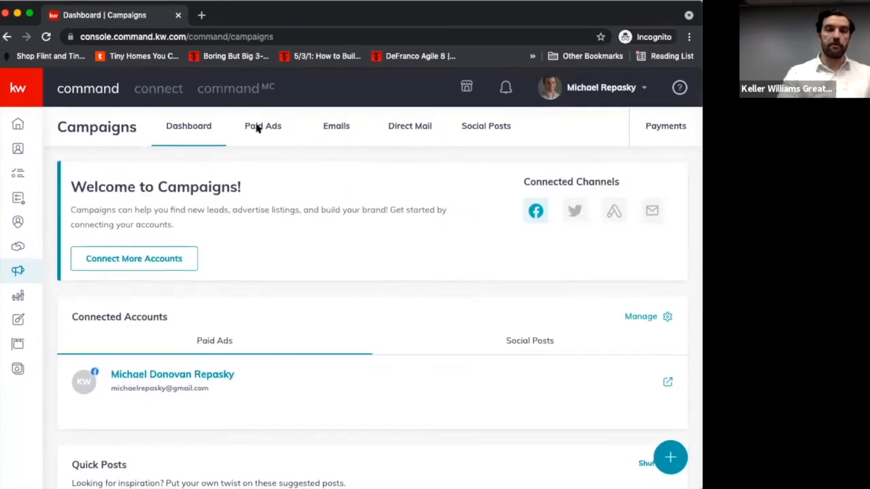
- Open the Social Posts page and review the weekly posting schedule and its quick posts
left_click(490, 128)
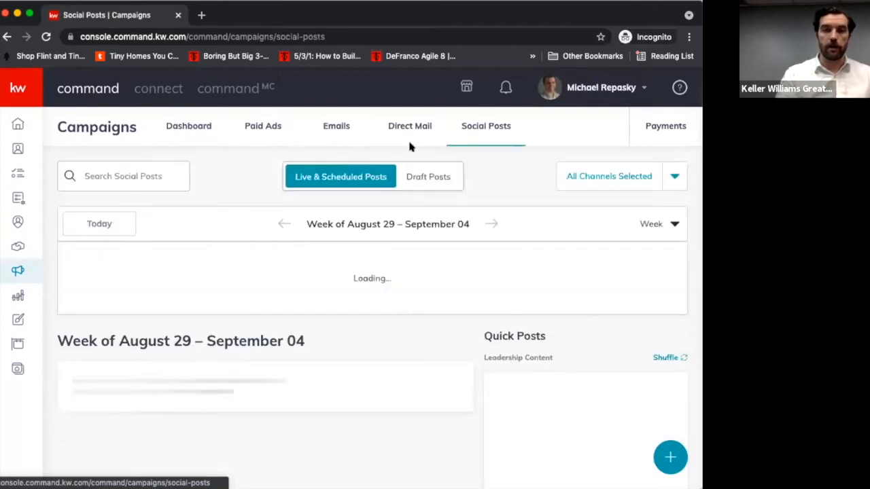
scroll(272, 374, "down", 2)
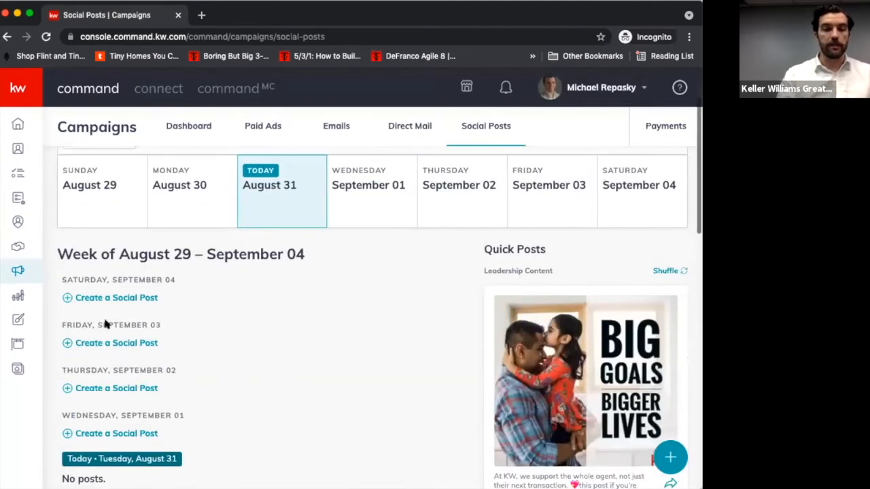
scroll(276, 336, "up", 2)
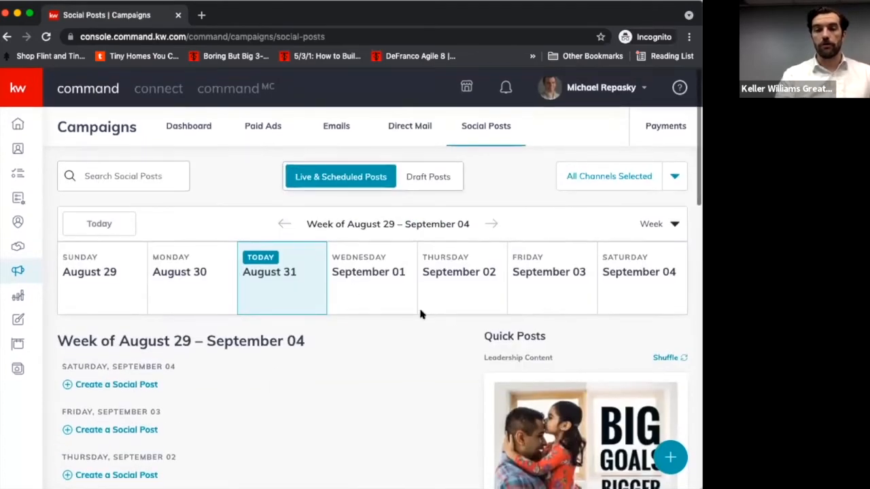
scroll(420, 314, "down", 4)
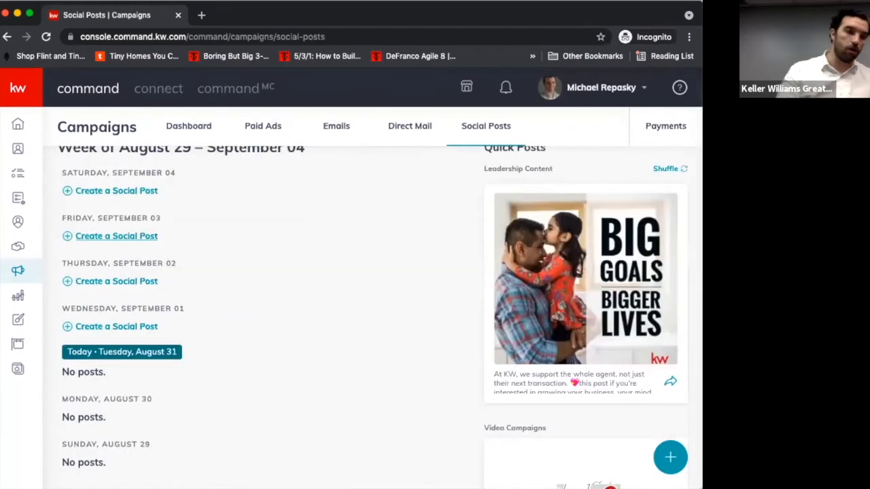
scroll(214, 431, "up", 3)
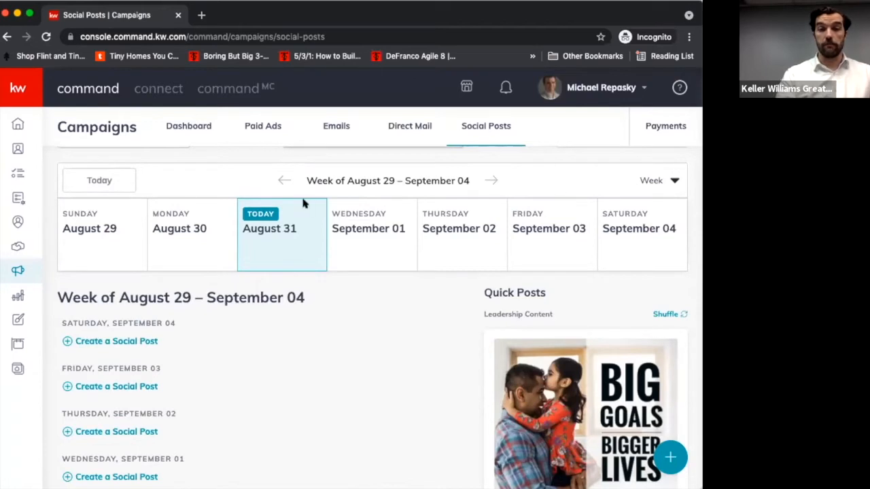
- Review the list of Direct Mail campaigns and open the Emails campaign overview
left_click(407, 140)
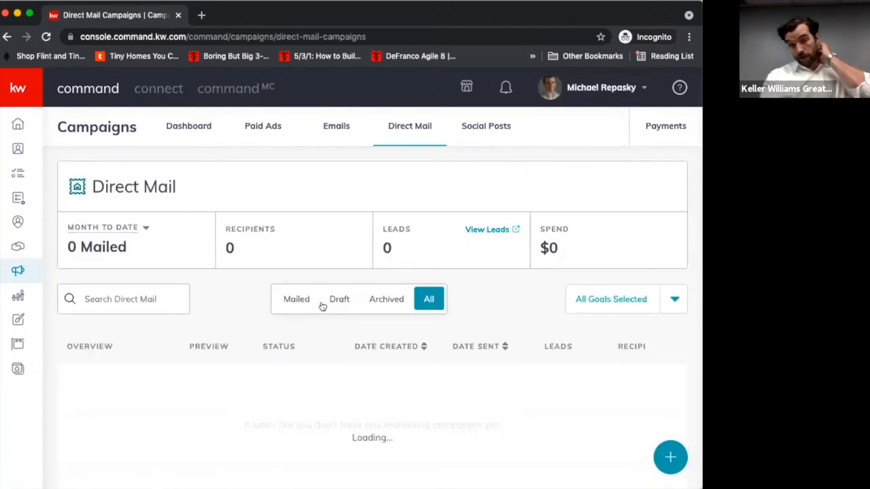
scroll(322, 306, "down", 1)
scroll(322, 306, "down", 1)
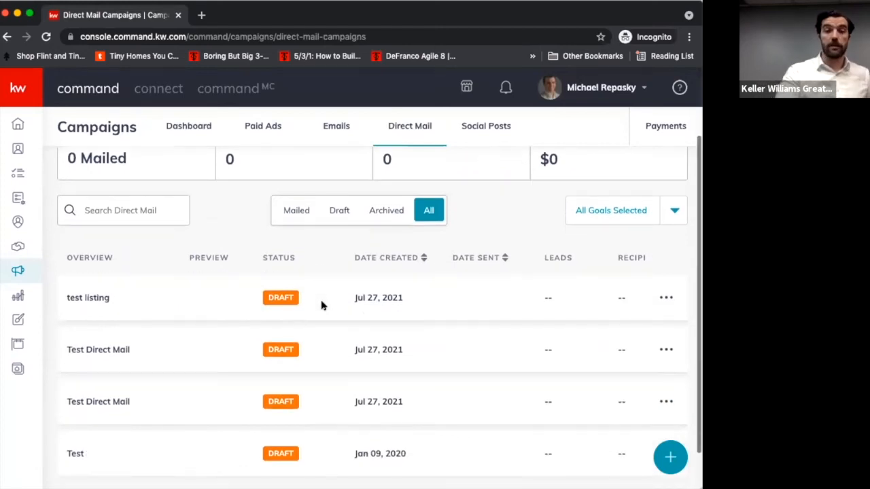
scroll(322, 306, "up", 3)
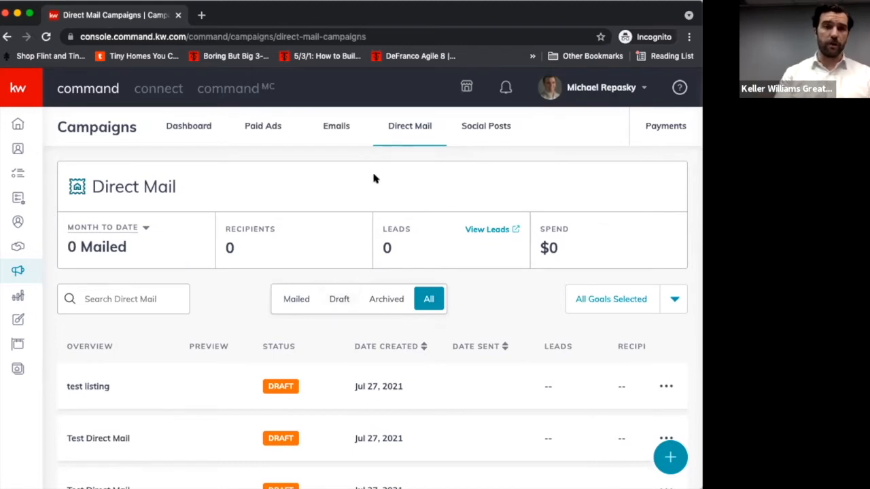
left_click(332, 126)
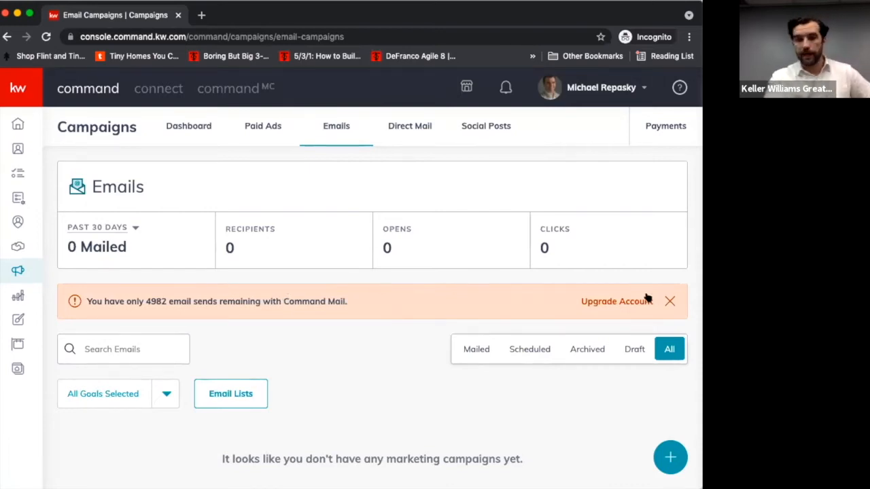
- Open the Paid Ads page and examine the status, duration and cost figures of the listed campaigns
left_click(270, 126)
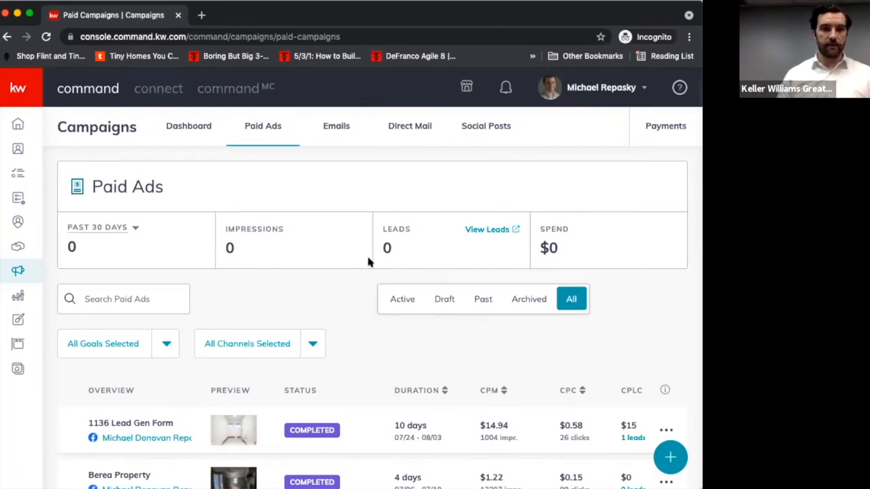
scroll(359, 340, "down", 4)
scroll(360, 343, "up", 2)
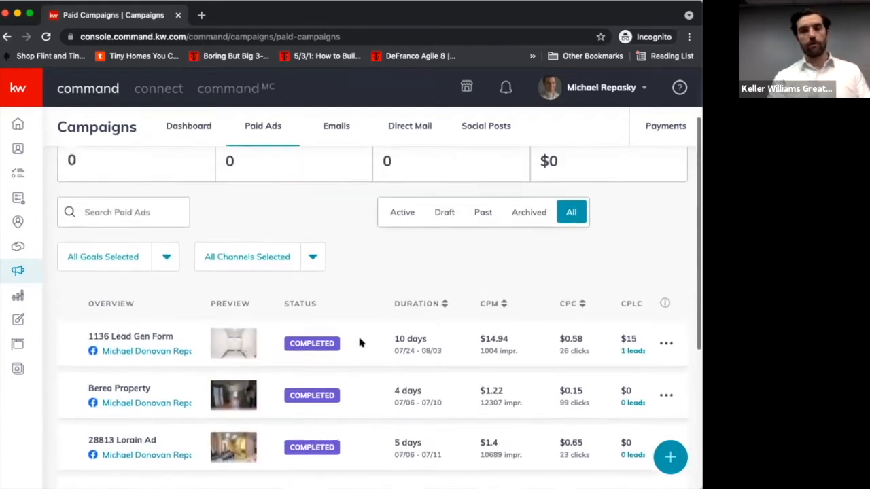
scroll(360, 342, "up", 2)
scroll(350, 299, "down", 4)
scroll(351, 299, "down", 1)
scroll(350, 299, "up", 5)
scroll(350, 299, "down", 3)
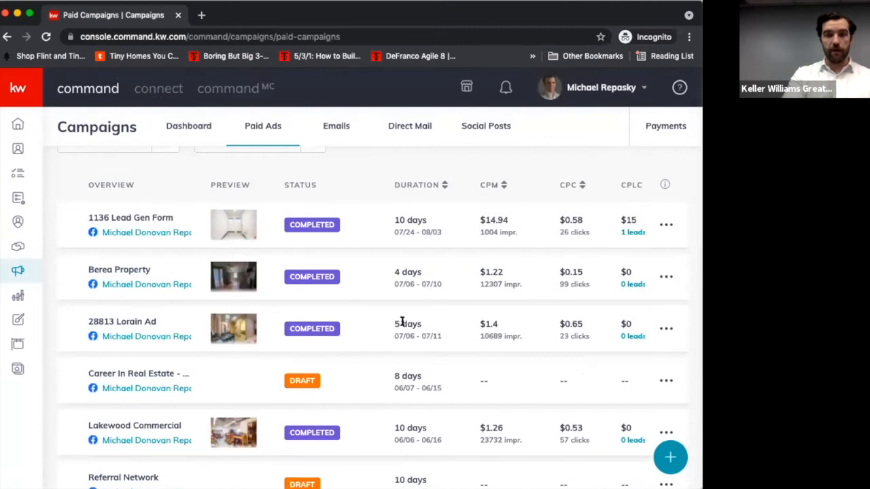
- Start a new paid Social Ad campaign and name it Example
scroll(402, 323, "down", 3)
scroll(403, 323, "up", 3)
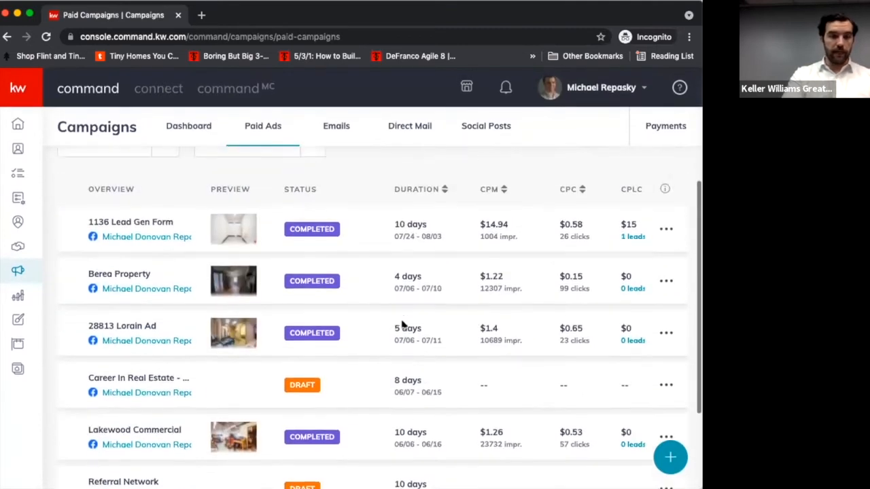
scroll(402, 325, "up", 3)
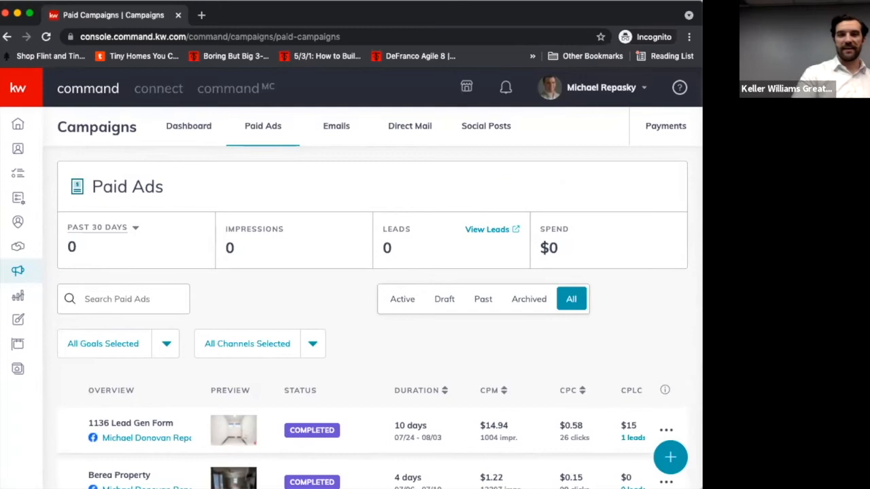
left_click(669, 455)
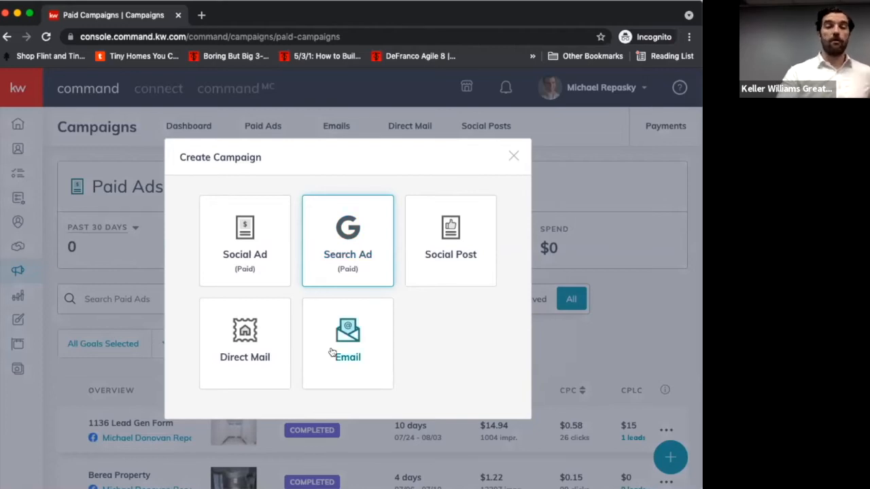
left_click(262, 248)
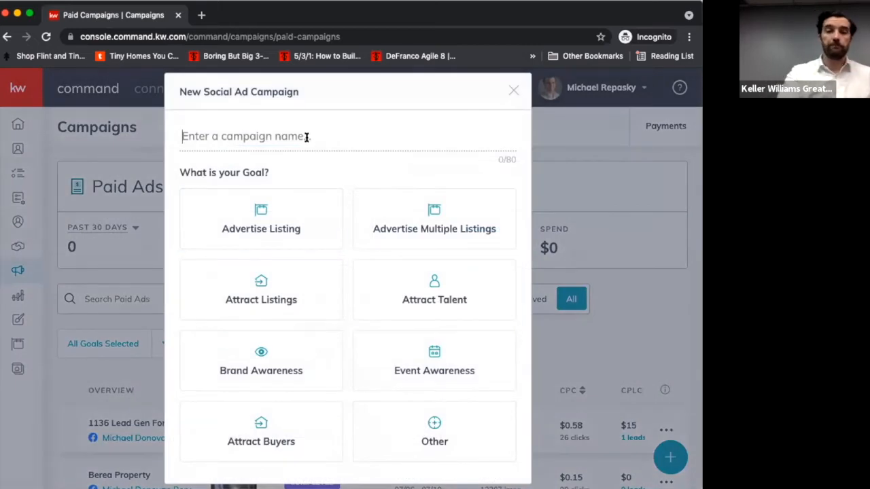
type("Example")
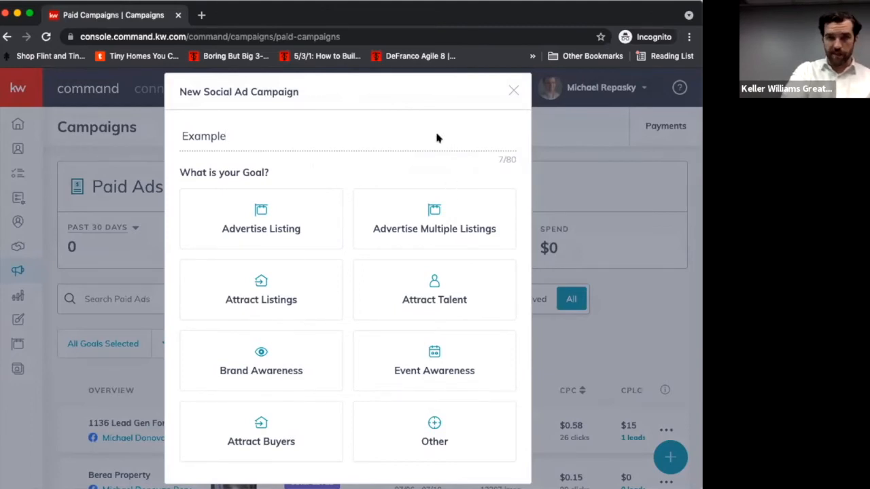
- Set the campaign goal to Advertise Listing, run it on Facebook only, and create the campaign
left_click(288, 213)
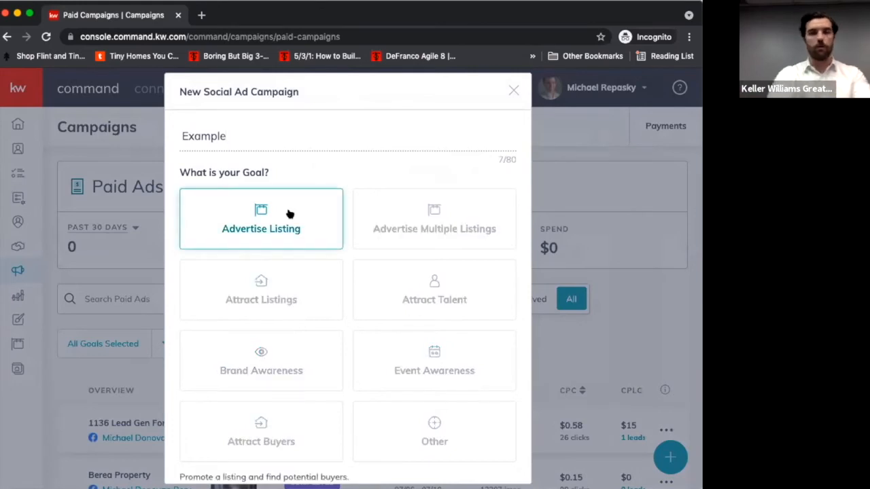
scroll(269, 259, "down", 3)
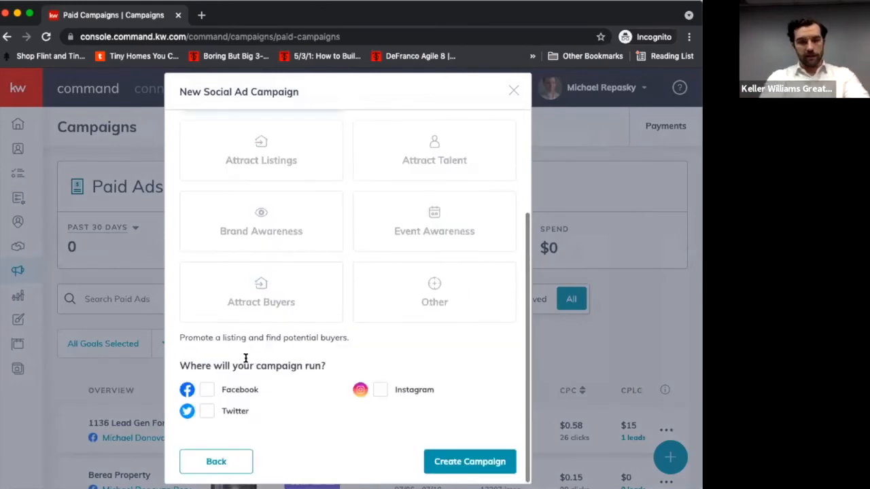
left_click(208, 391)
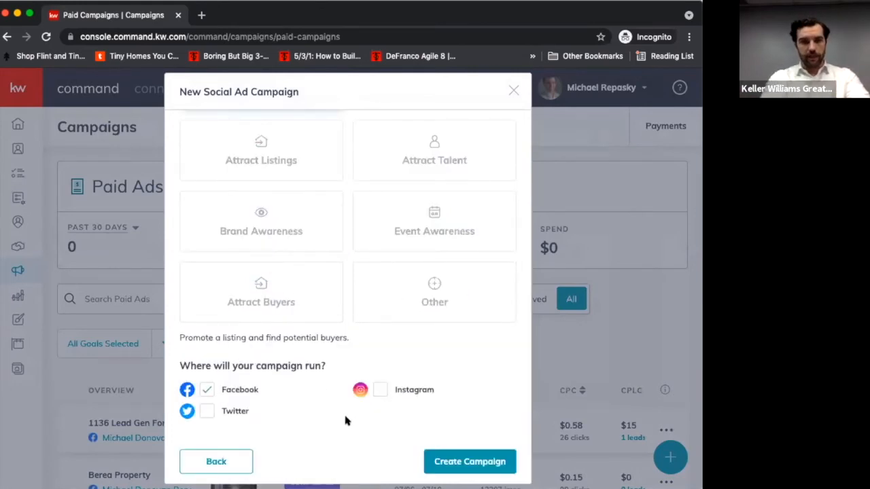
left_click(442, 465)
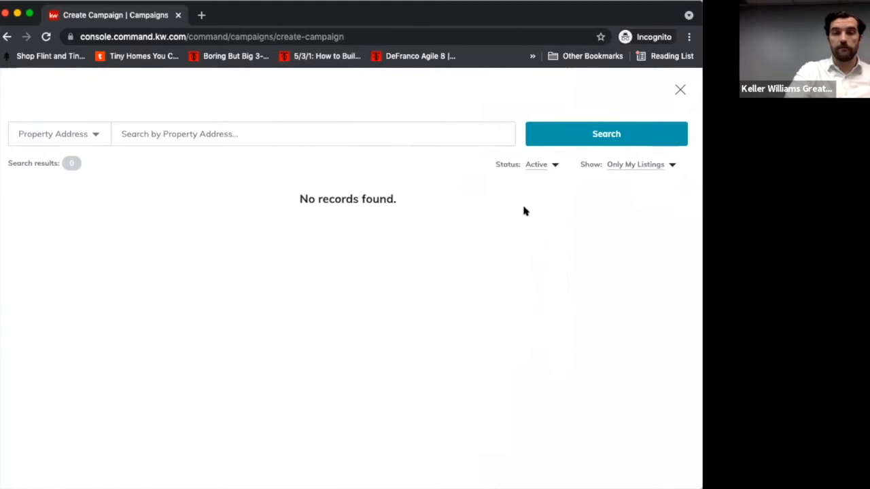
- Show All Listings instead of only own listings and search for the property by its street address
left_click(648, 167)
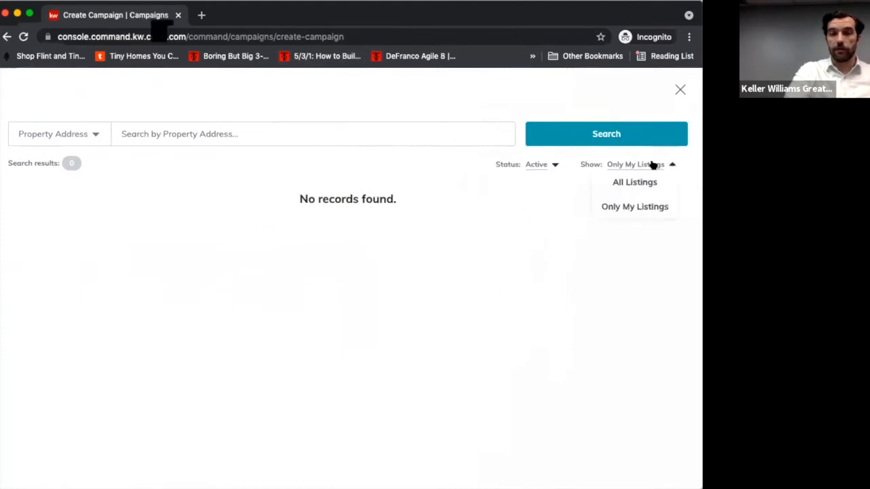
left_click(641, 182)
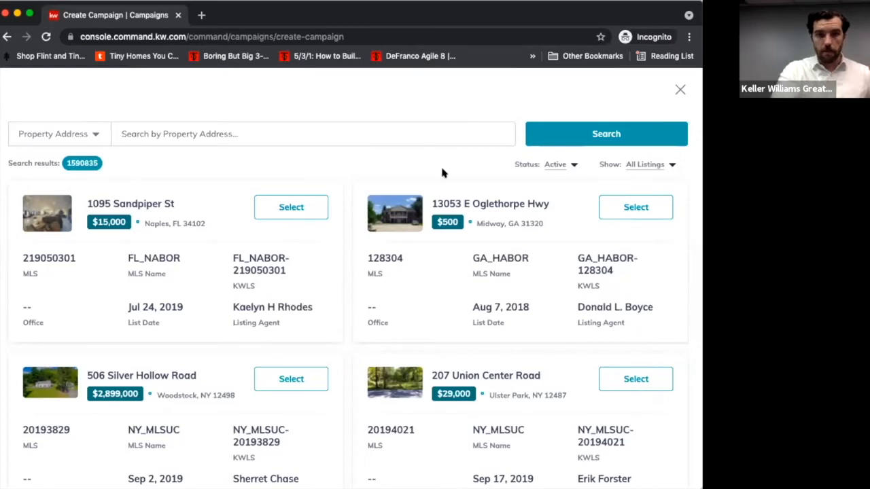
left_click(342, 135)
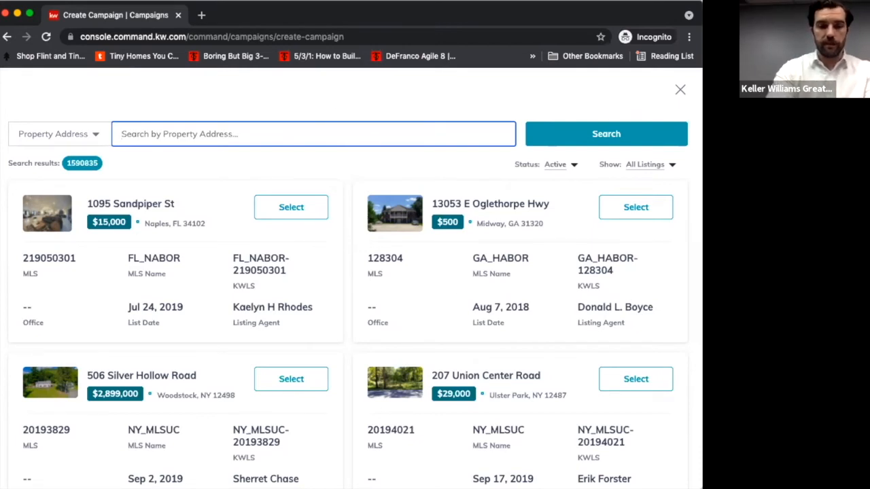
left_click(598, 139)
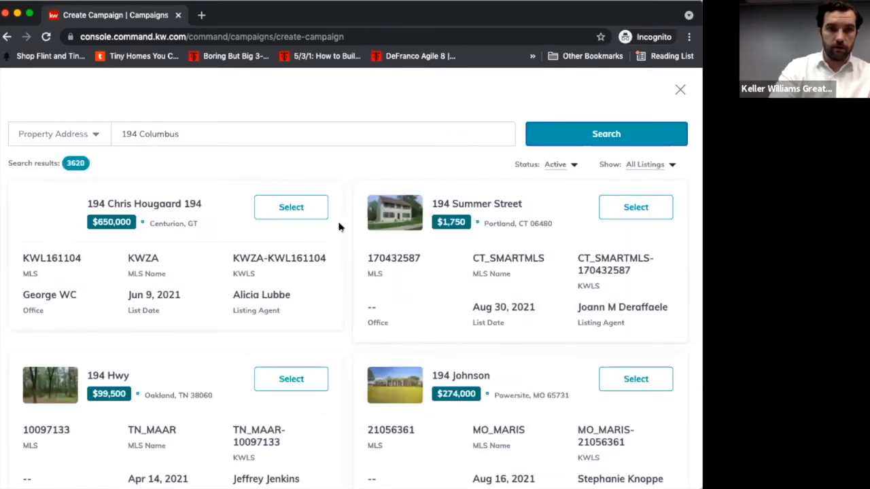
- Add the city Bedford to the property address and repeat the listing search
left_click(326, 139)
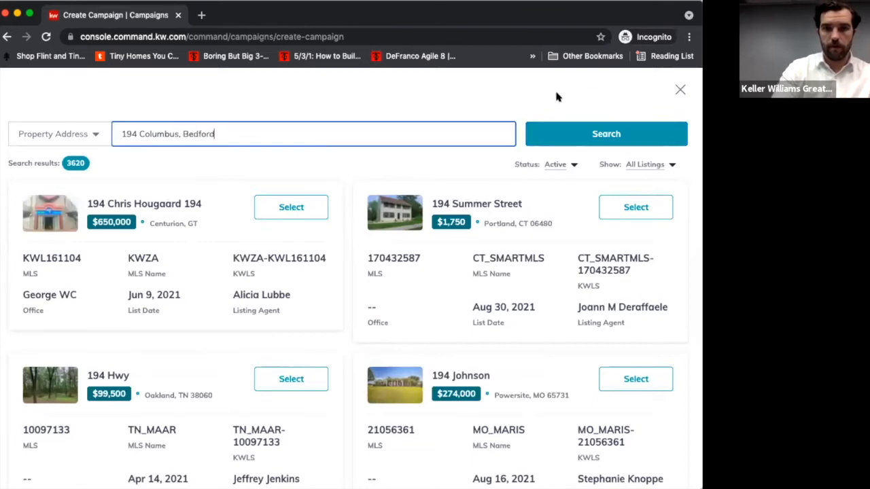
left_click(563, 134)
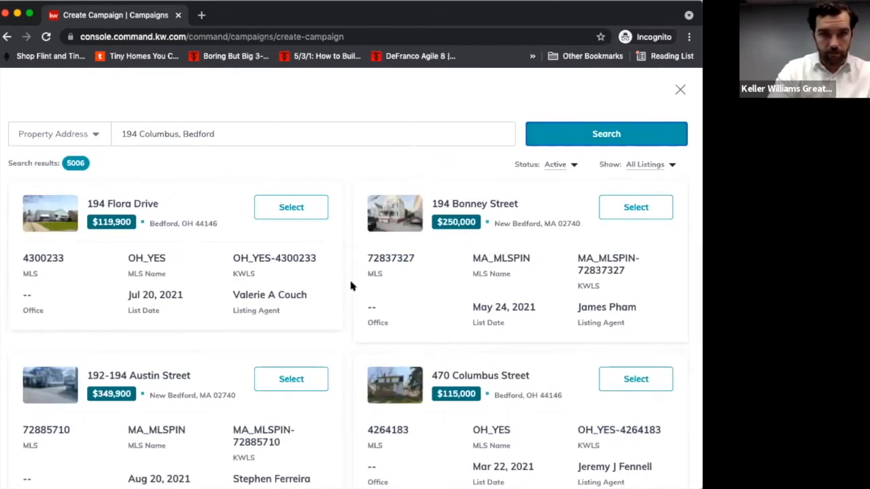
- Select the $119,900 listing in Bedford, OH for the campaign and skip the guided tour
triple_click(213, 133)
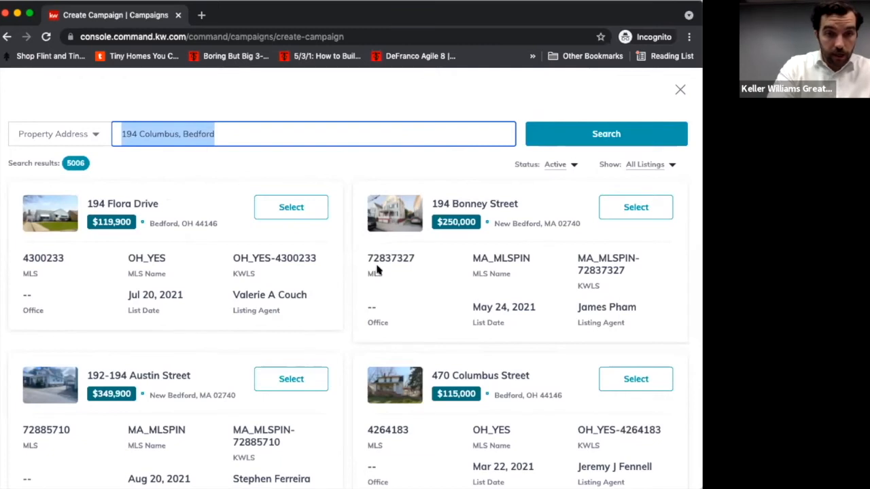
left_click(279, 207)
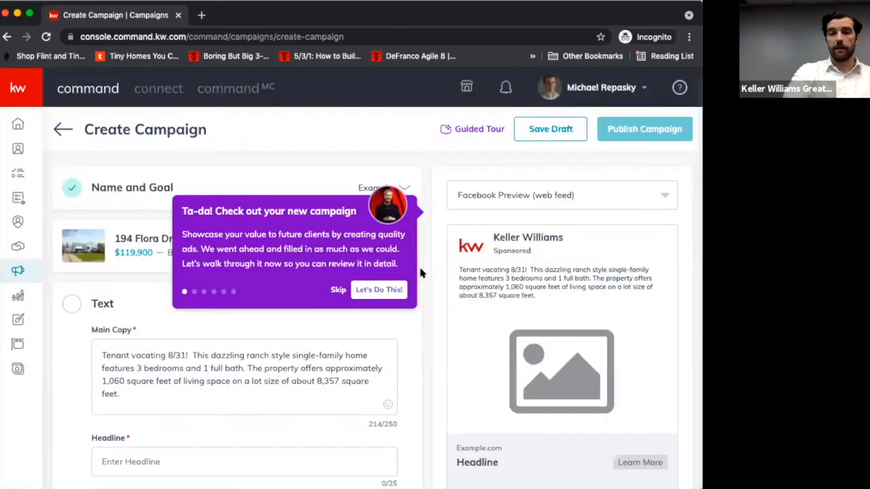
left_click(339, 291)
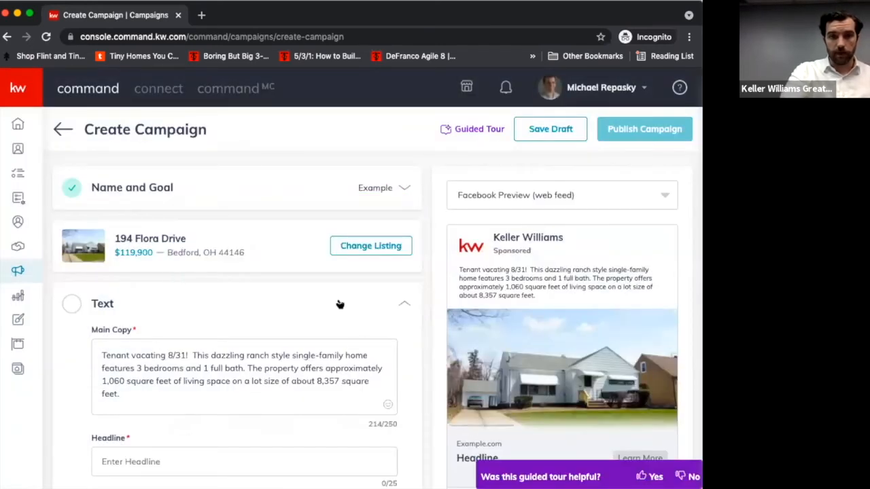
- Set the ad headline in the Text section to "Flora Drive Must Have!"
scroll(360, 330, "down", 1)
scroll(360, 329, "up", 1)
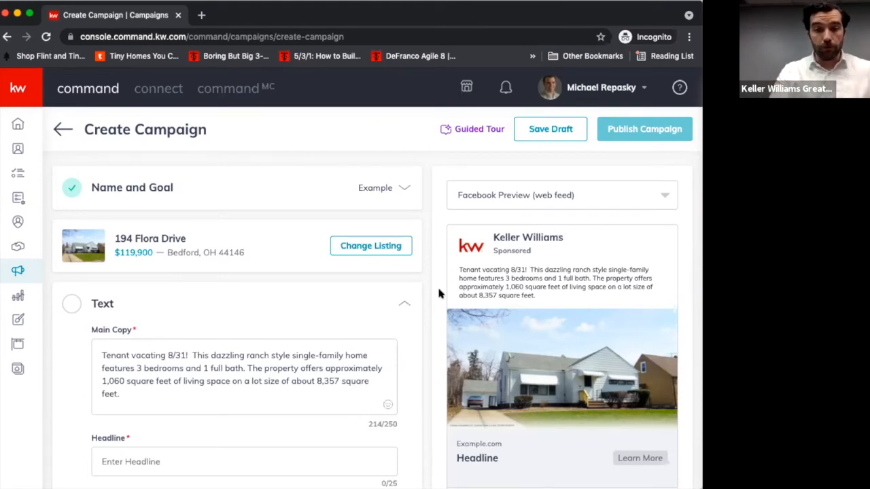
scroll(257, 346, "down", 2)
scroll(256, 347, "down", 1)
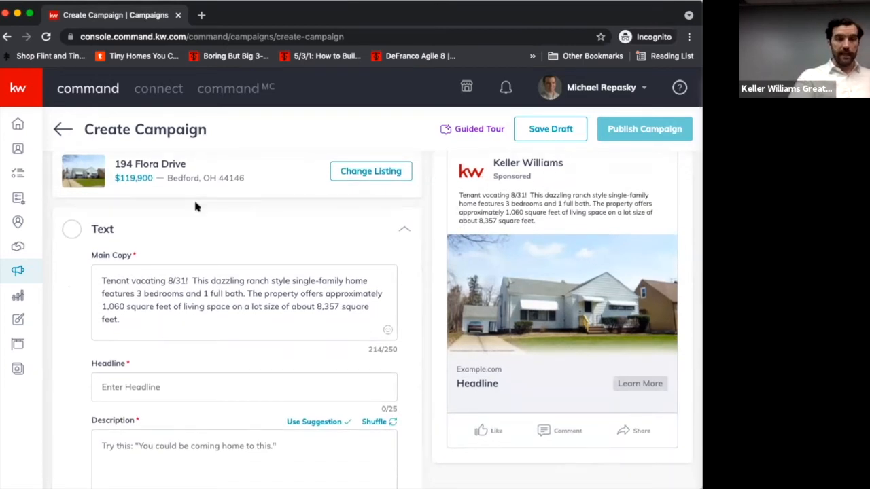
scroll(231, 325, "down", 1)
left_click(197, 345)
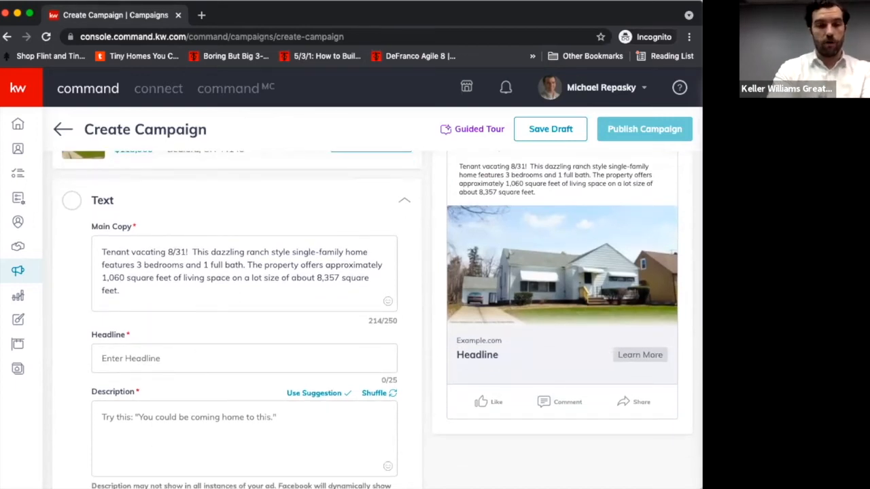
type("Flora")
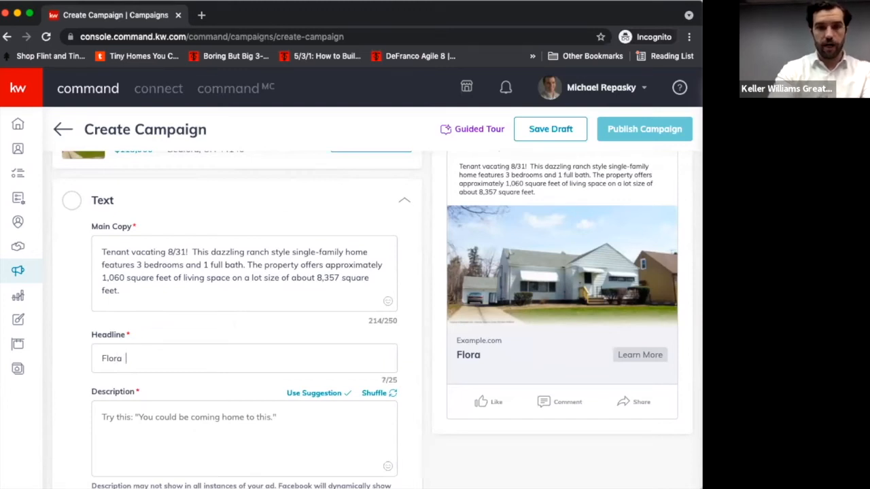
type("Drive Must Have!")
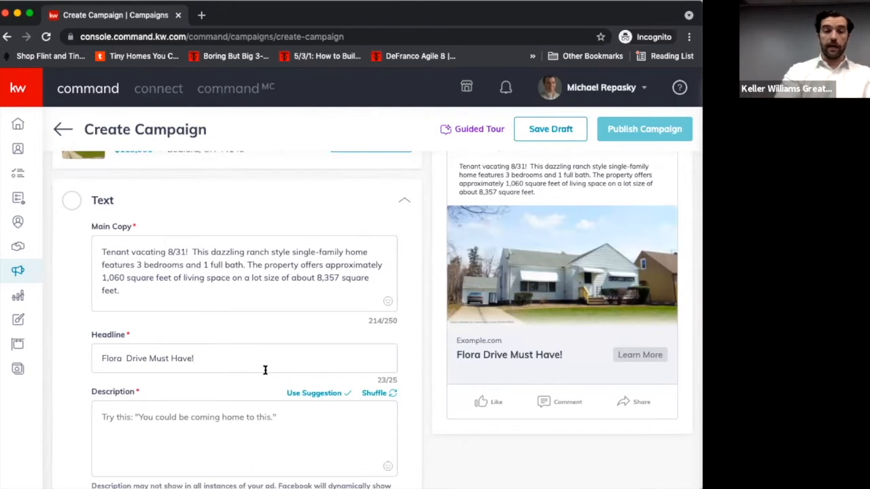
- Apply the suggested description, edit it to read "You could be coming home to this!", and save the ad text
scroll(265, 369, "down", 3)
left_click(292, 346)
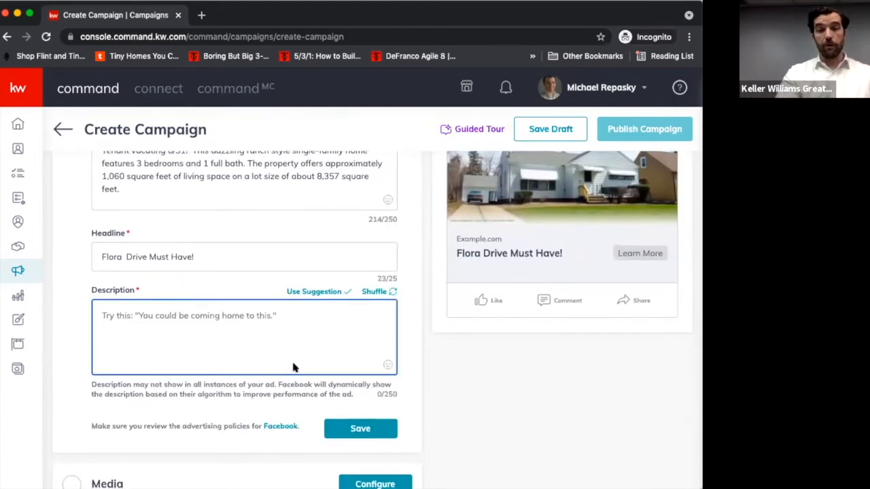
scroll(312, 280, "up", 2)
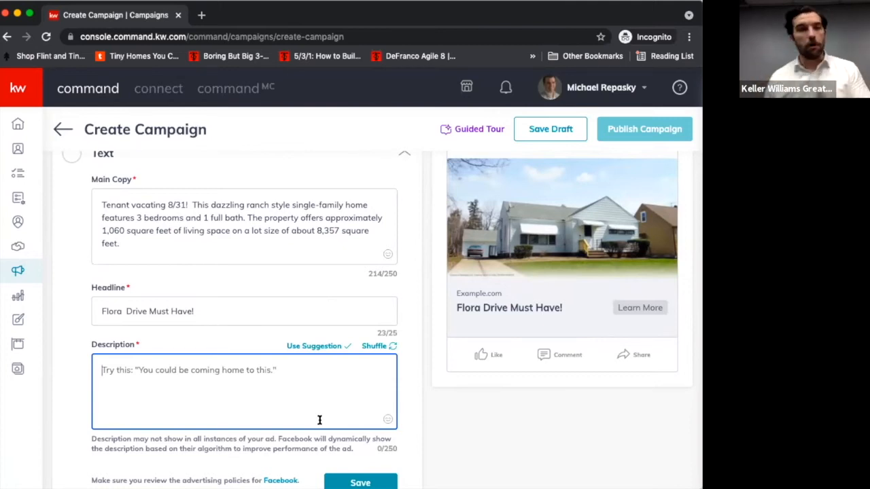
left_click(330, 350)
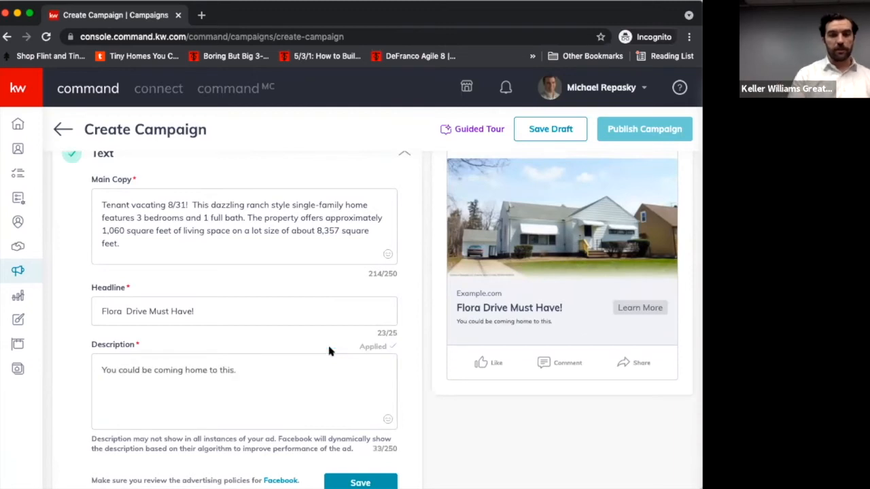
left_click(286, 374)
key("BackSpace")
type("!")
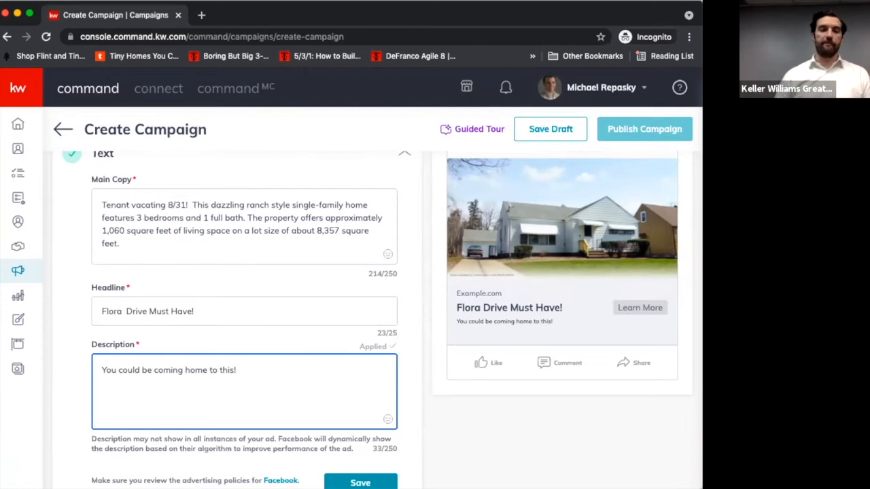
scroll(388, 431, "down", 3)
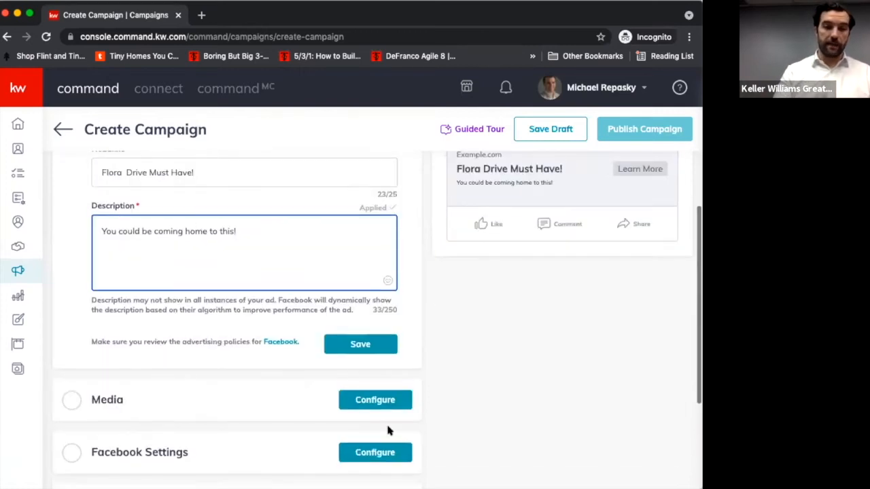
left_click(350, 346)
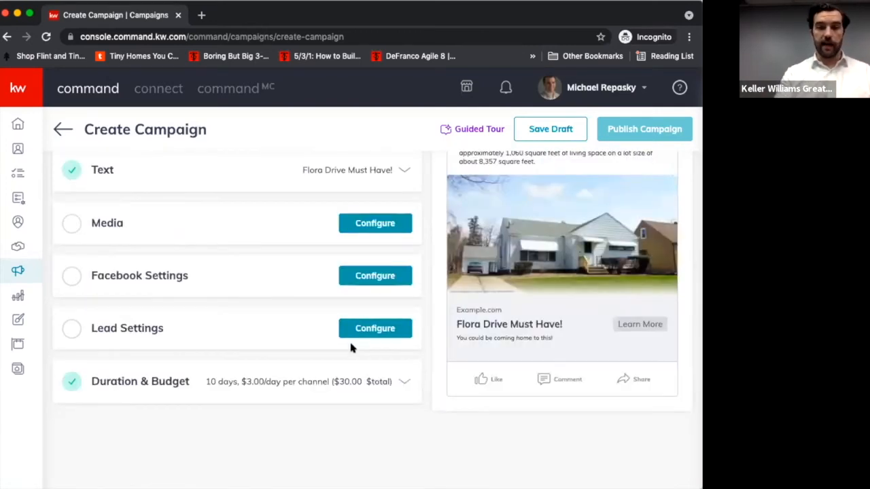
- Open the campaign's Media settings and review the image and DBA logo options
left_click(385, 224)
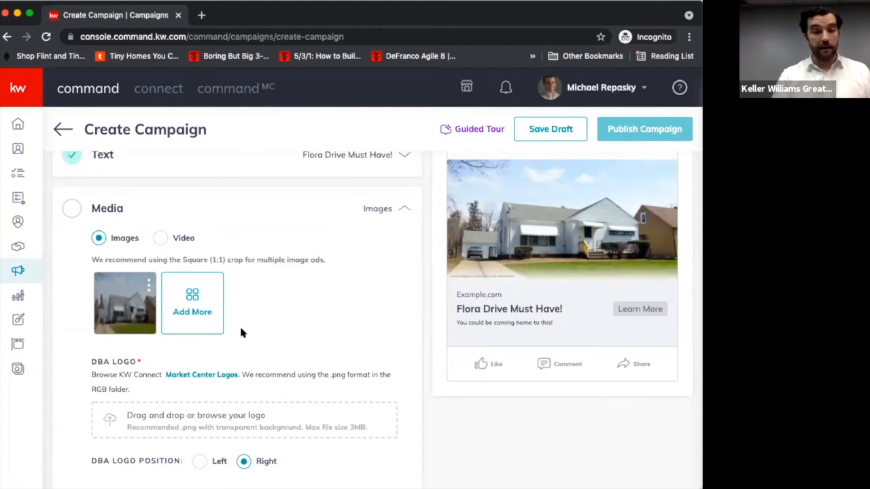
scroll(225, 370, "down", 2)
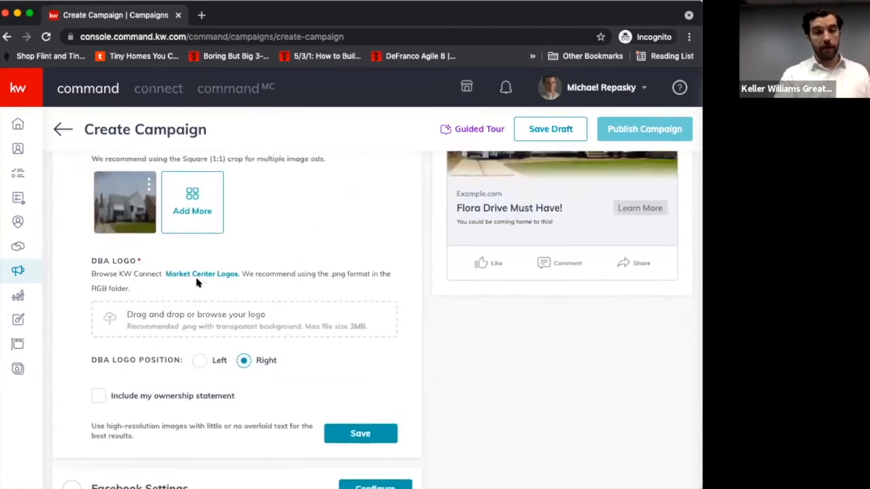
scroll(196, 283, "up", 1)
- Switch the media type to Video to check its options, and return it to Images
left_click(160, 183)
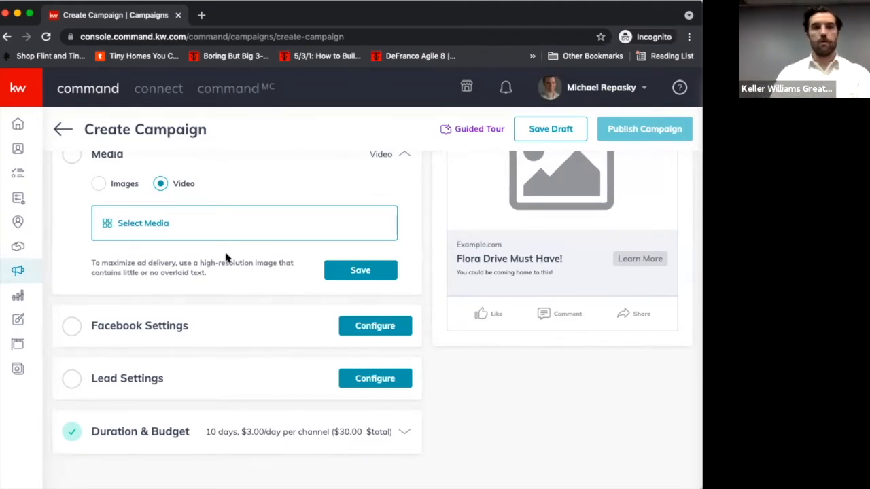
scroll(254, 301, "down", 1)
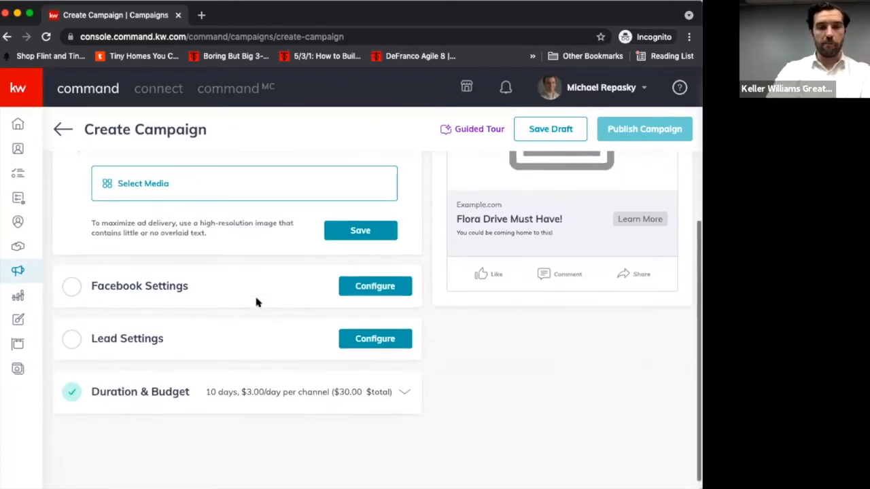
scroll(254, 301, "up", 3)
left_click(117, 303)
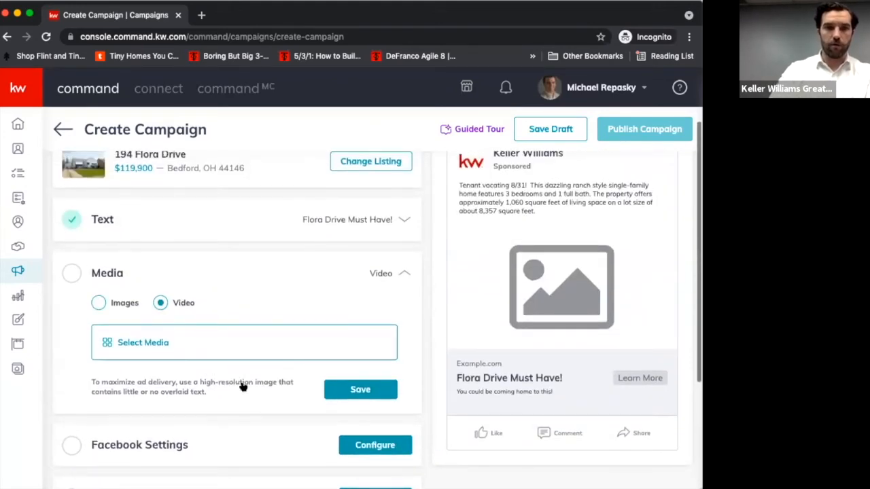
scroll(188, 329, "down", 3)
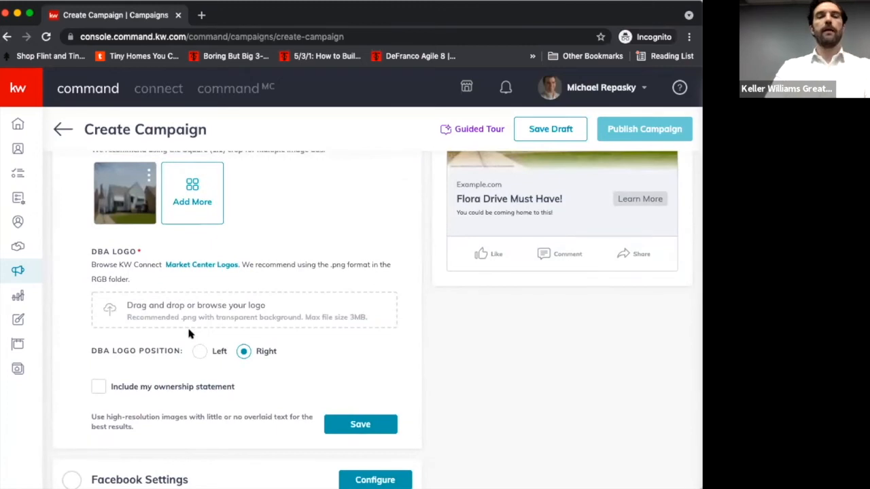
- Include the ownership statement in the campaign's Media settings and review the required DBA logo options
scroll(188, 330, "down", 1)
scroll(300, 357, "up", 1)
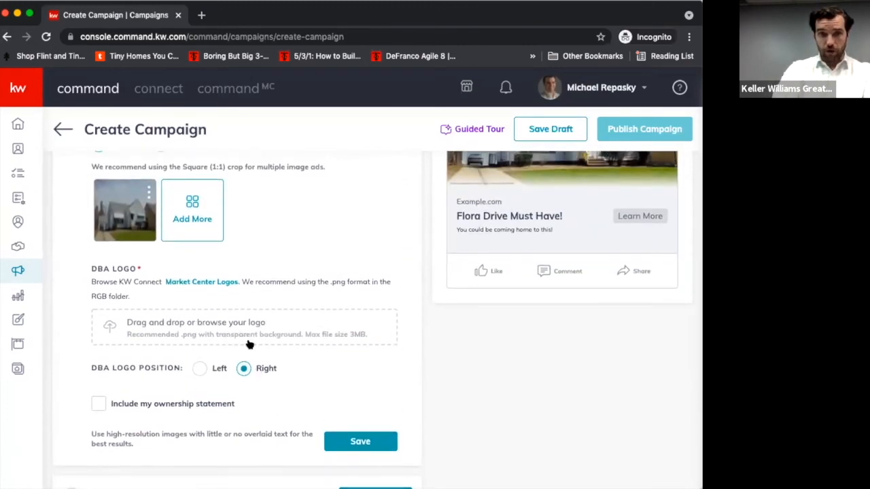
scroll(248, 343, "down", 2)
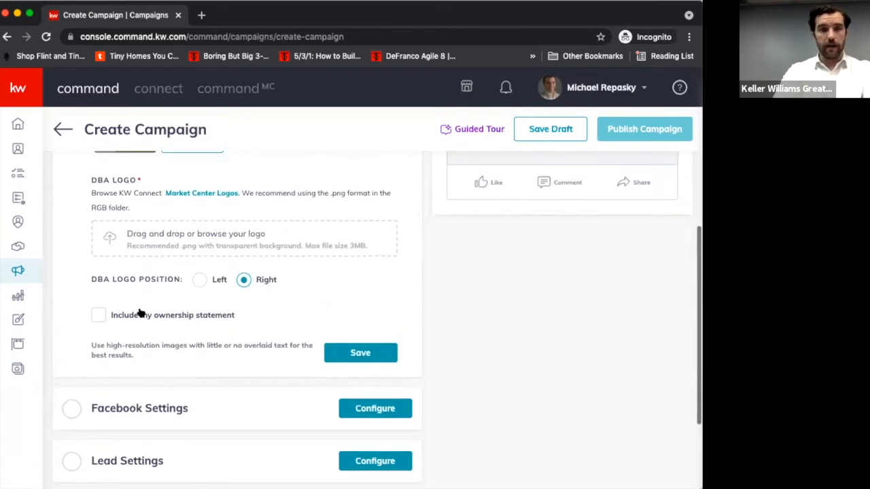
left_click(100, 314)
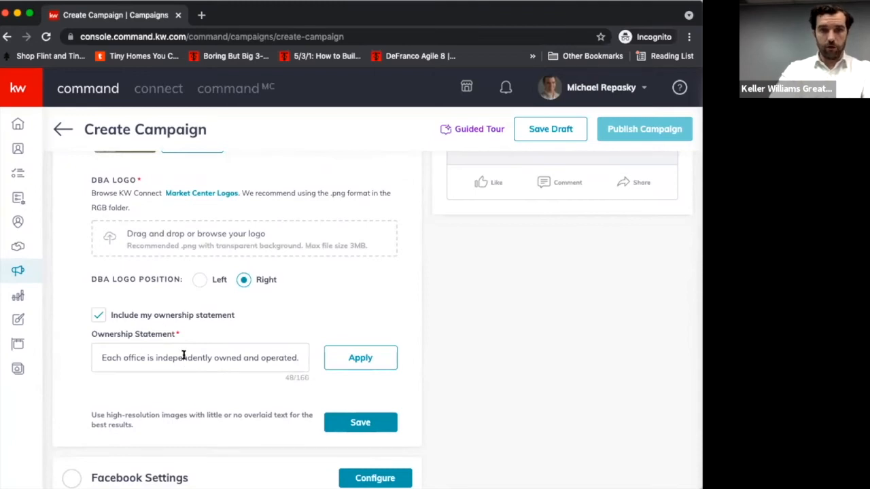
scroll(229, 379, "down", 4)
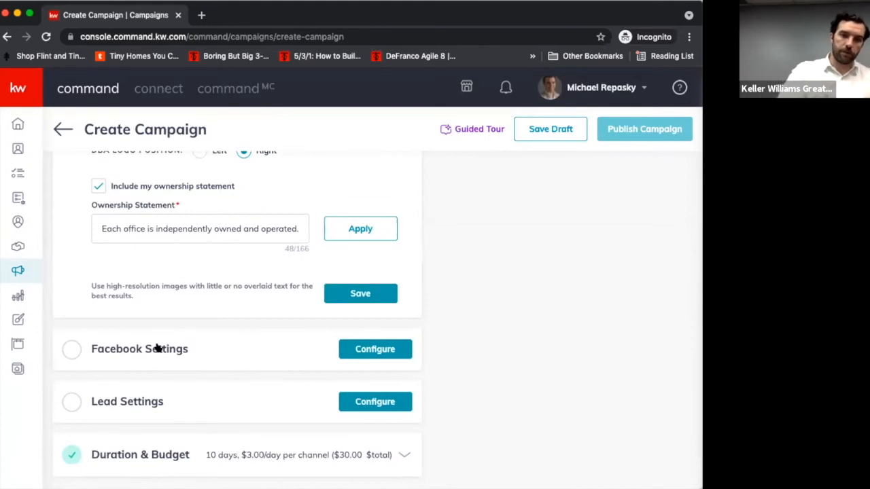
scroll(156, 372, "up", 1)
scroll(204, 367, "down", 2)
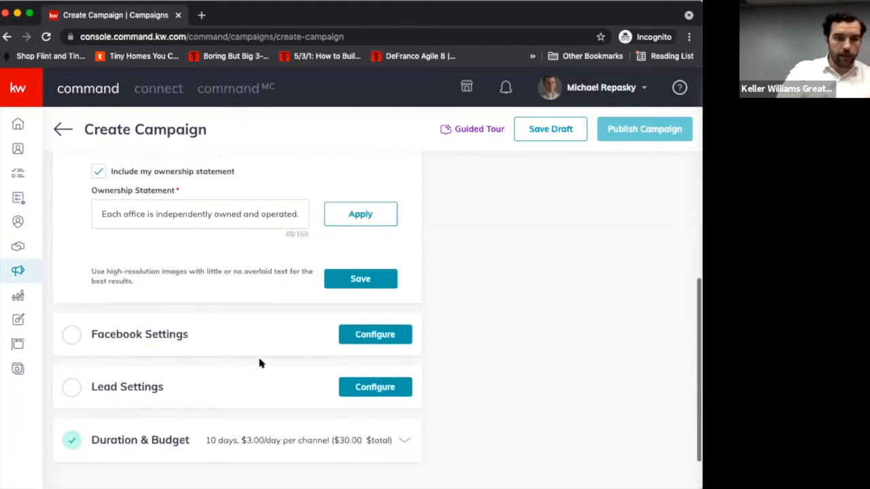
scroll(358, 275, "up", 4)
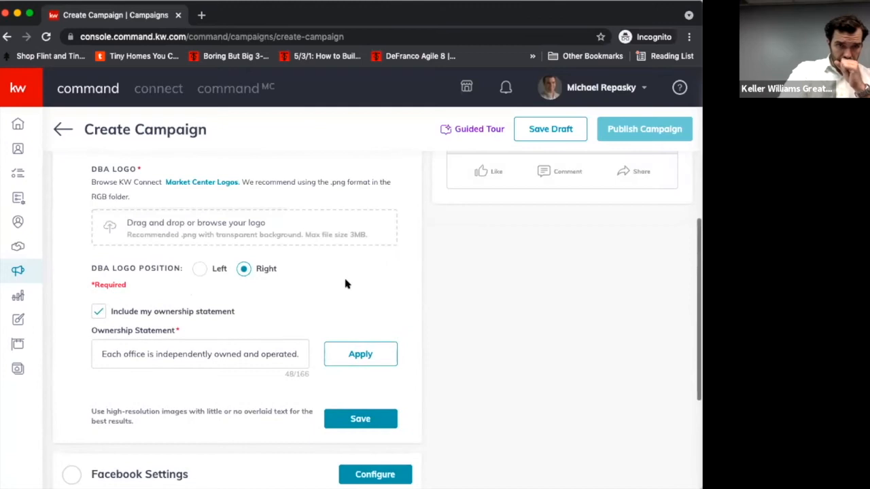
- Open the Facebook Settings section and choose the Keller Williams Greater Metro page for the ad
scroll(298, 373, "down", 3)
left_click(275, 365)
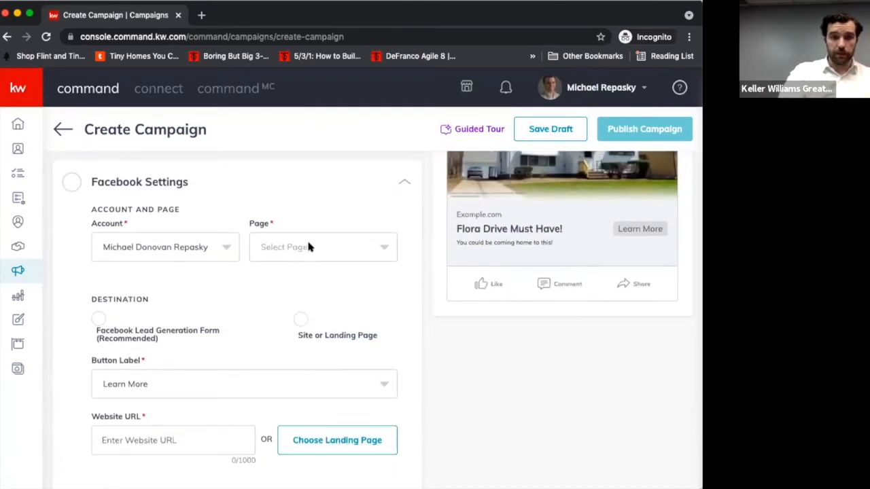
left_click(307, 246)
left_click(297, 290)
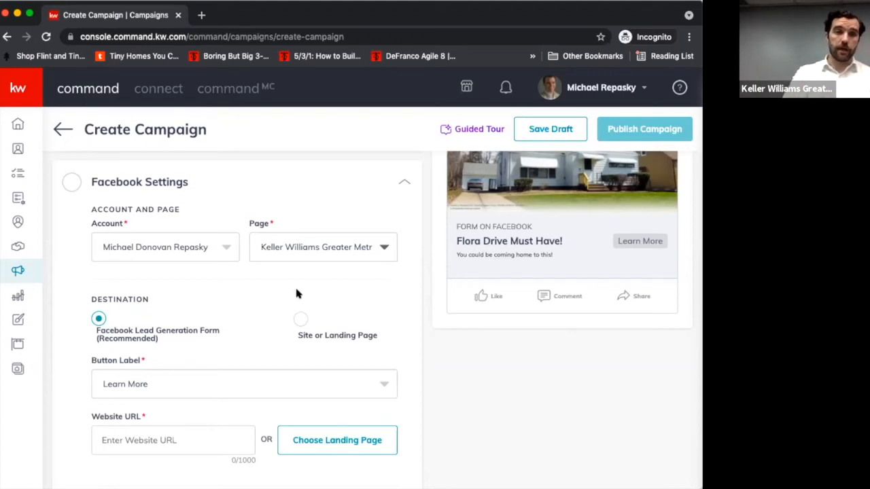
- Check the button label options, keep Learn More, and enter the agent's KW website address as the Website URL
scroll(282, 314, "down", 1)
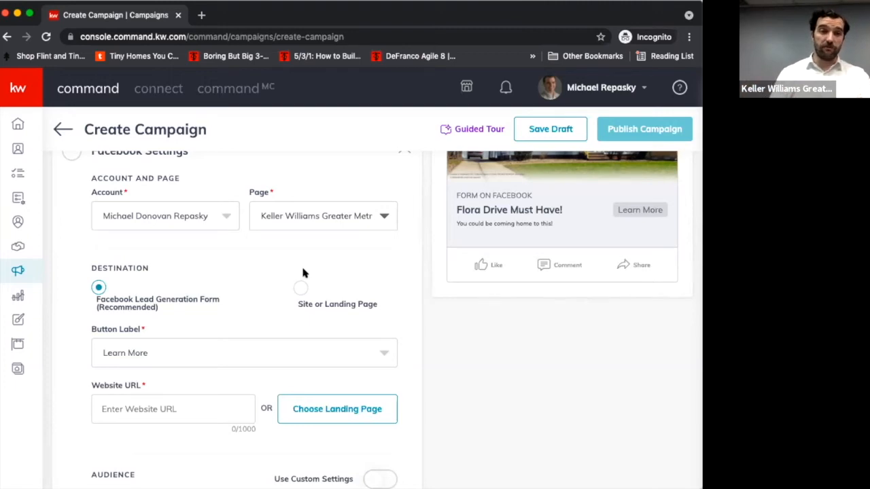
scroll(303, 273, "down", 3)
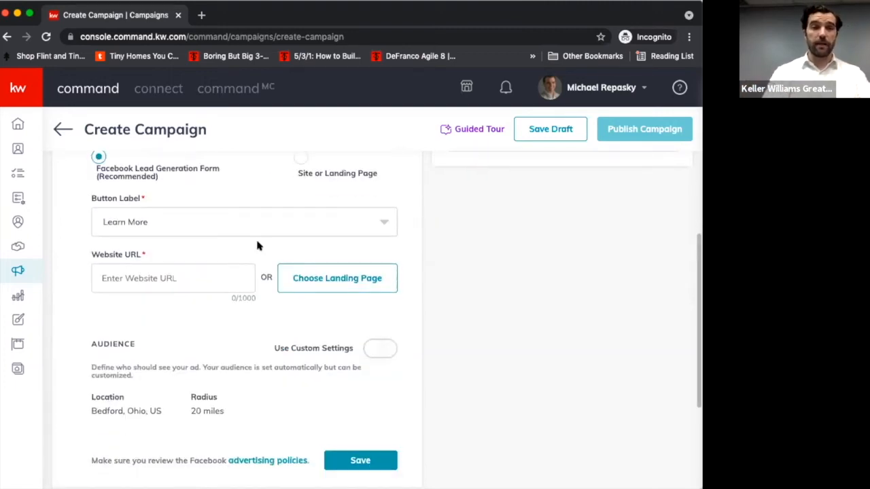
left_click(252, 220)
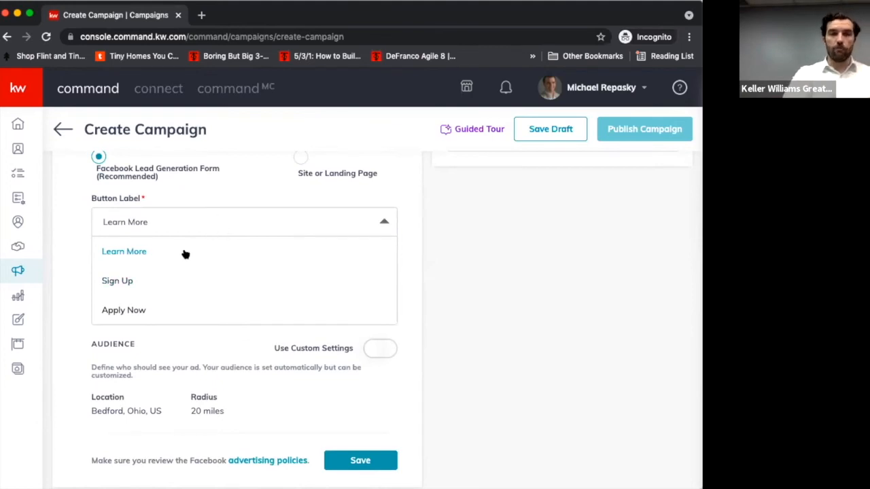
left_click(210, 227)
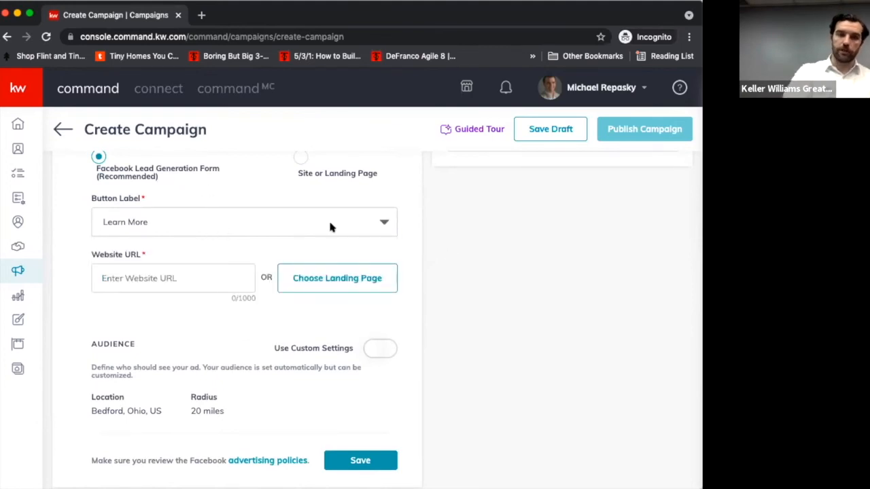
scroll(229, 274, "down", 1)
scroll(229, 274, "up", 2)
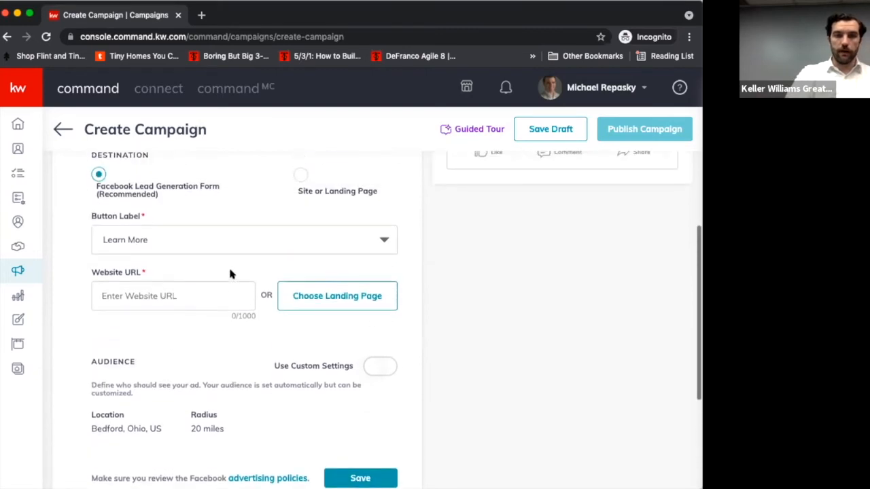
left_click(214, 295)
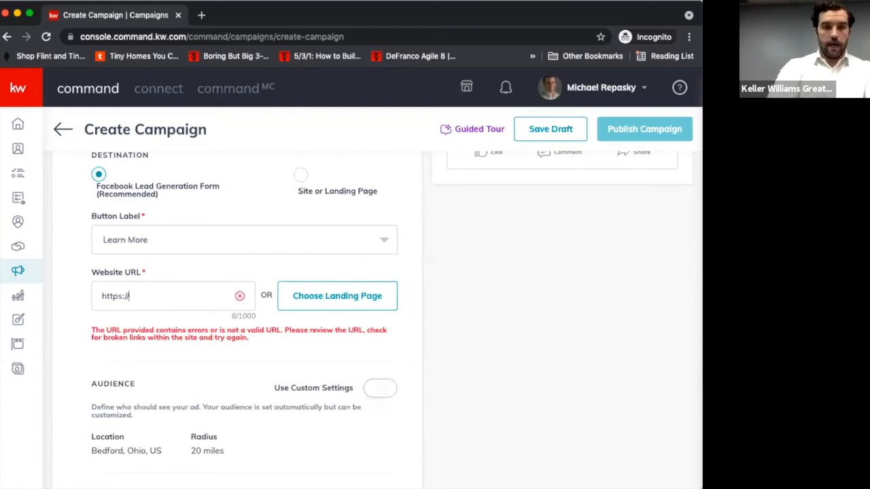
type("michaelrepasky.kw.com")
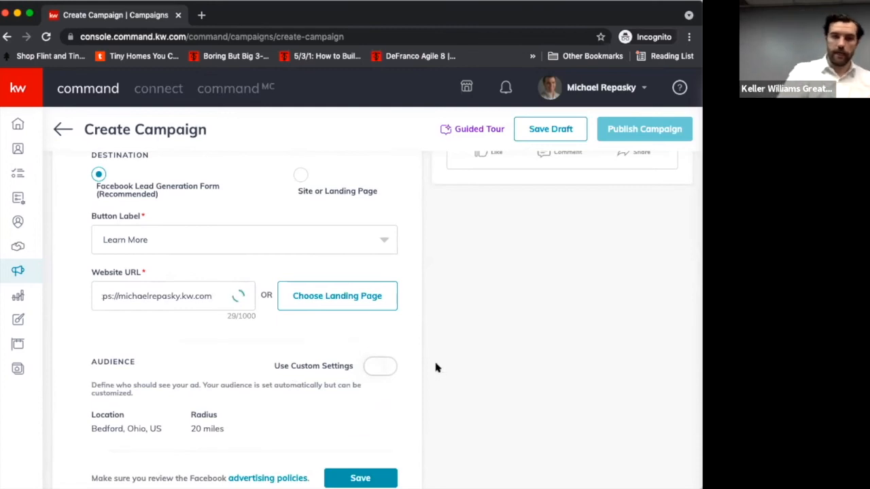
- Turn on custom audience settings, view the audiences offered for database targeting, and leave only custom audience targeting selected
scroll(435, 365, "down", 2)
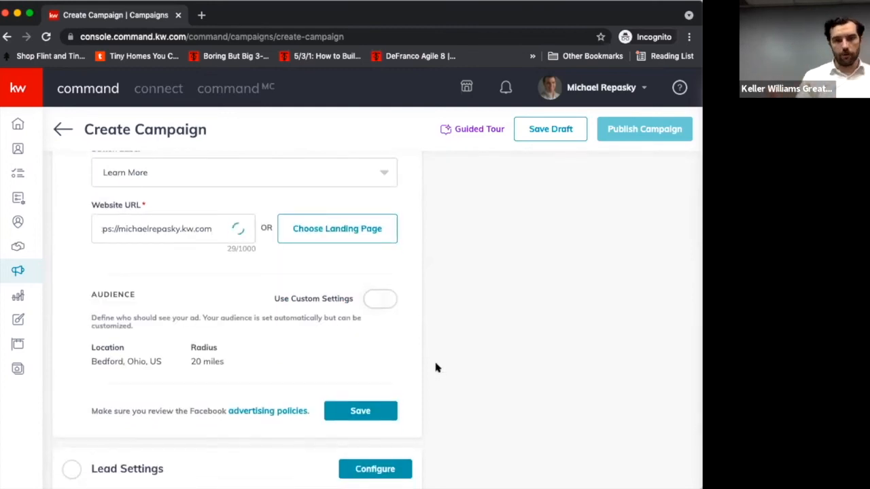
scroll(220, 417, "down", 2)
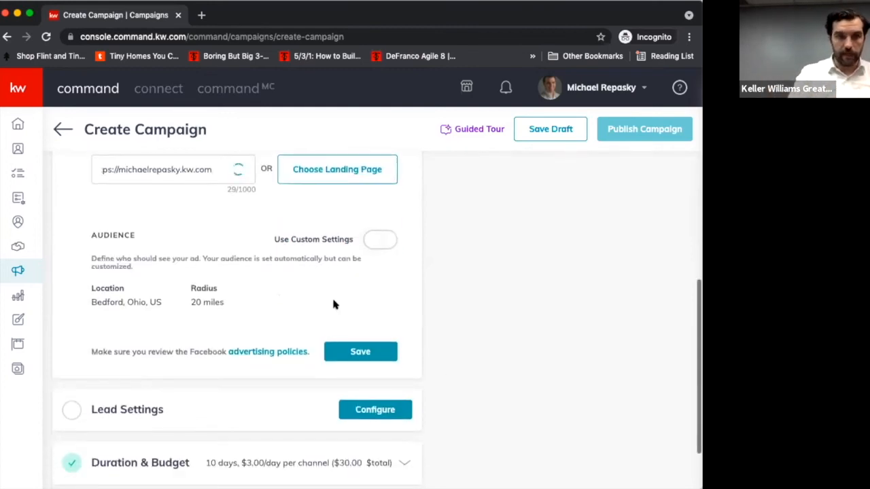
scroll(230, 304, "down", 1)
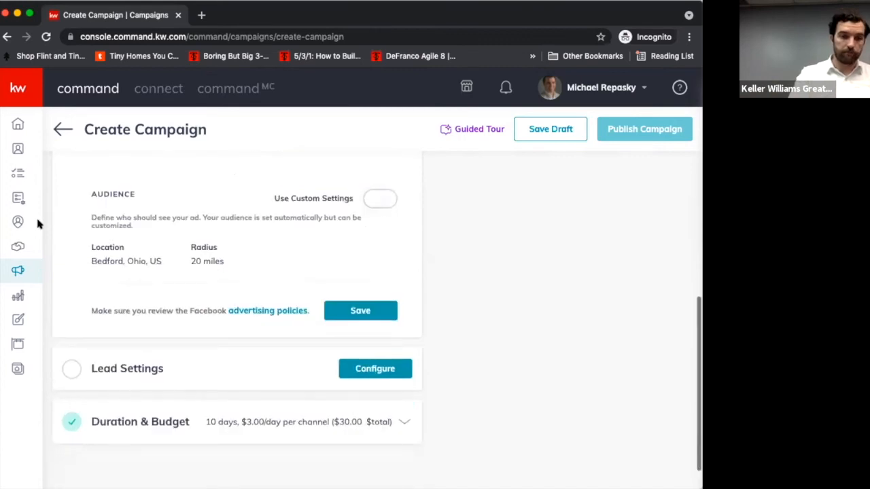
left_click(380, 201)
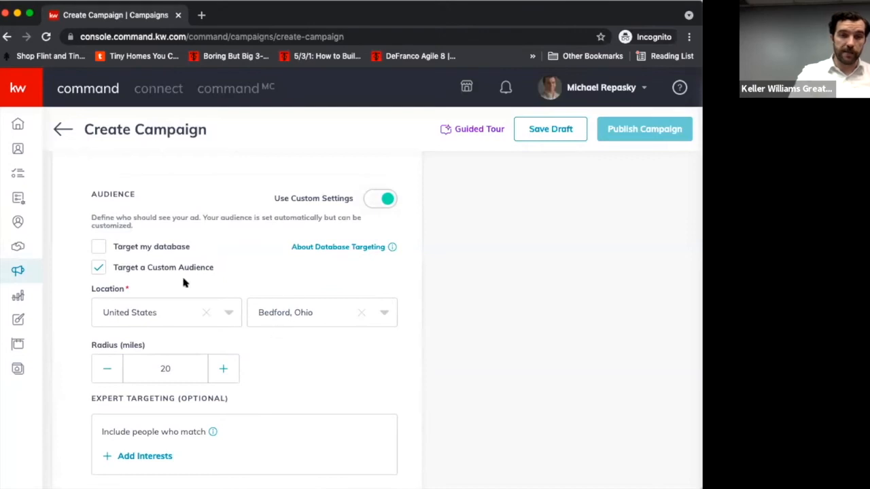
left_click(153, 249)
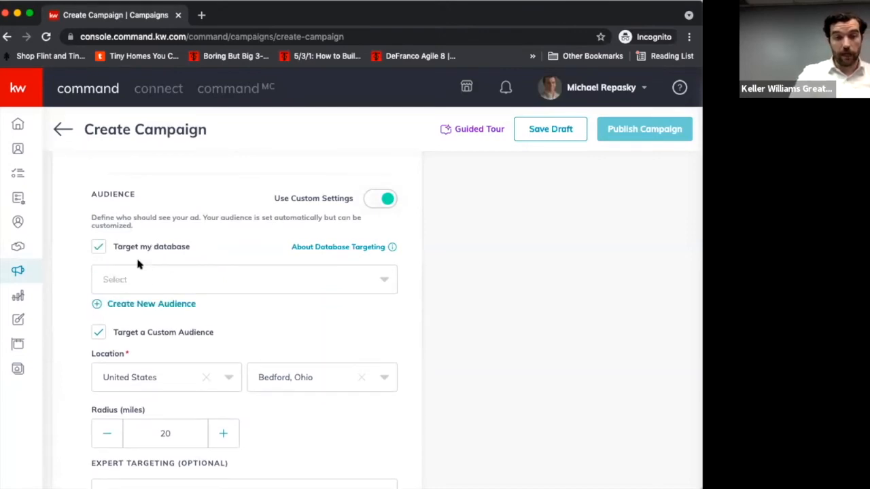
left_click(121, 281)
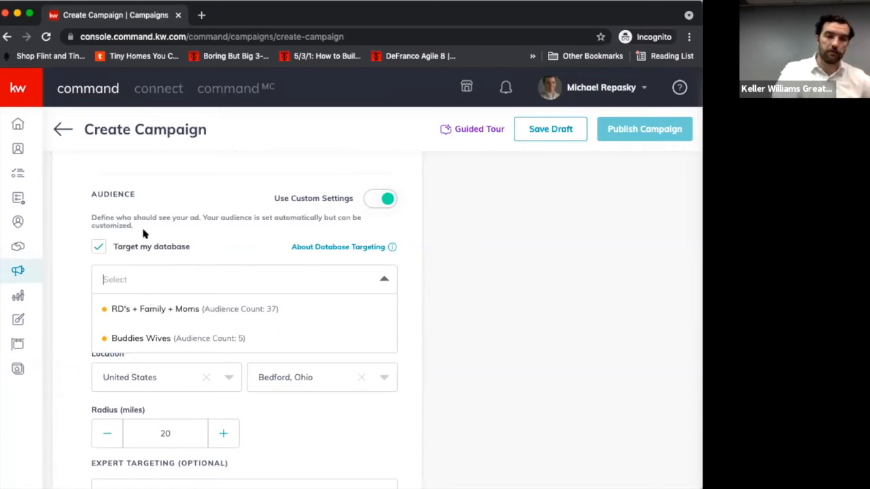
left_click(100, 246)
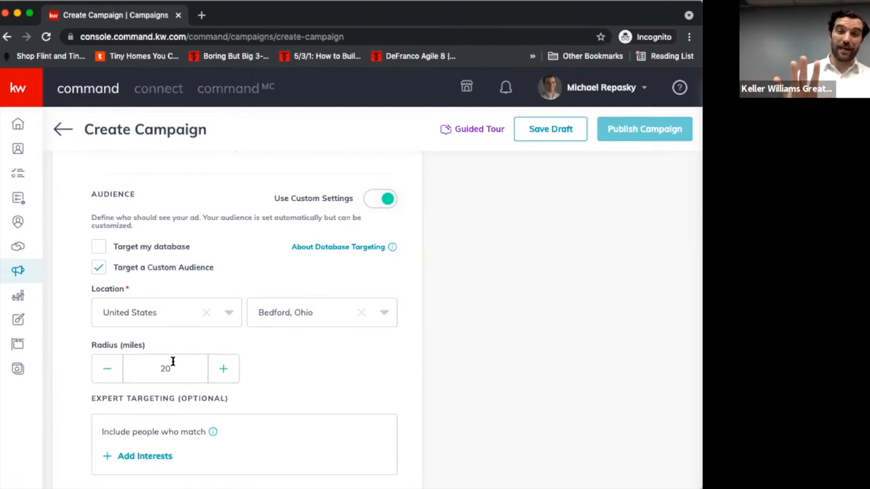
- Review the custom audience's radius and expert targeting options, and open the Lead Settings section
scroll(172, 357, "down", 2)
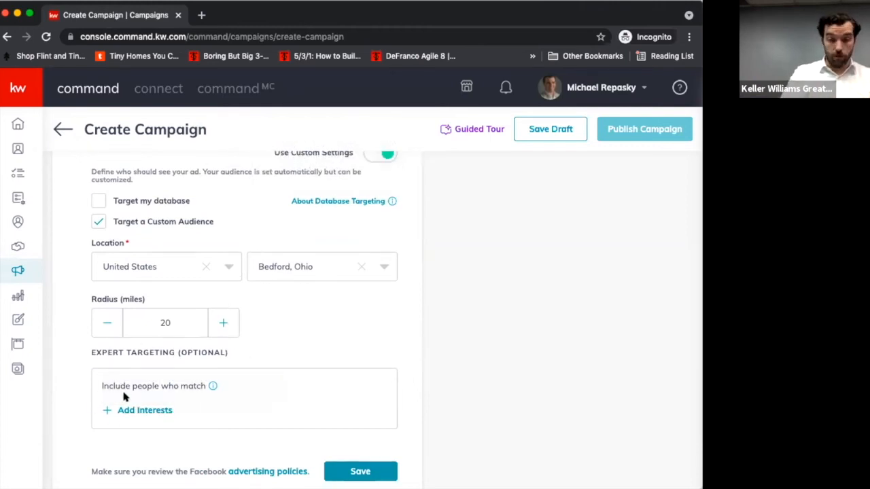
scroll(123, 397, "down", 3)
scroll(124, 396, "up", 1)
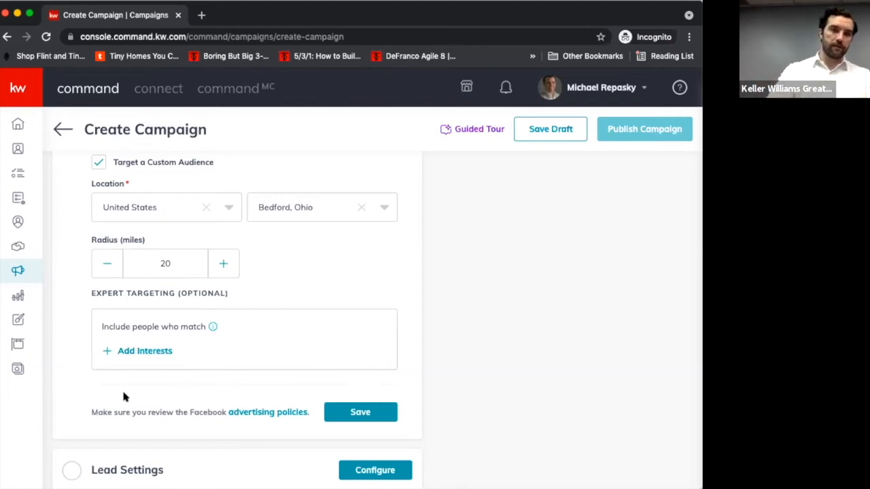
scroll(123, 396, "down", 2)
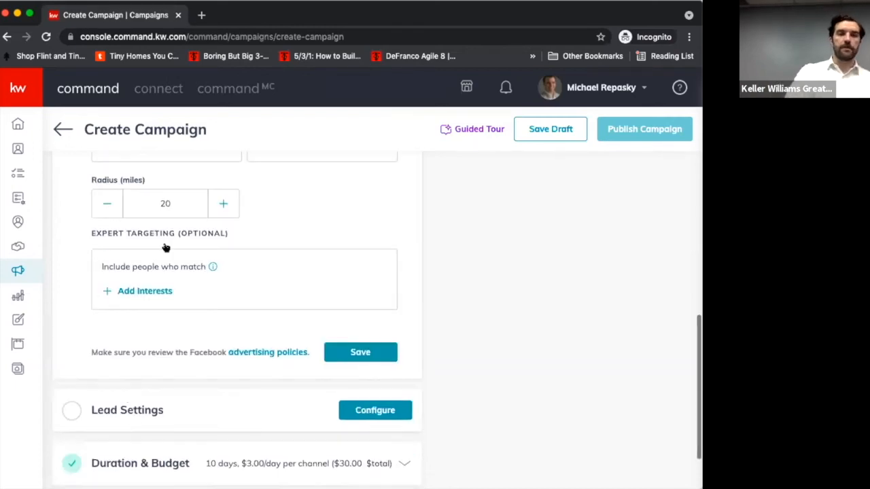
scroll(156, 334, "down", 3)
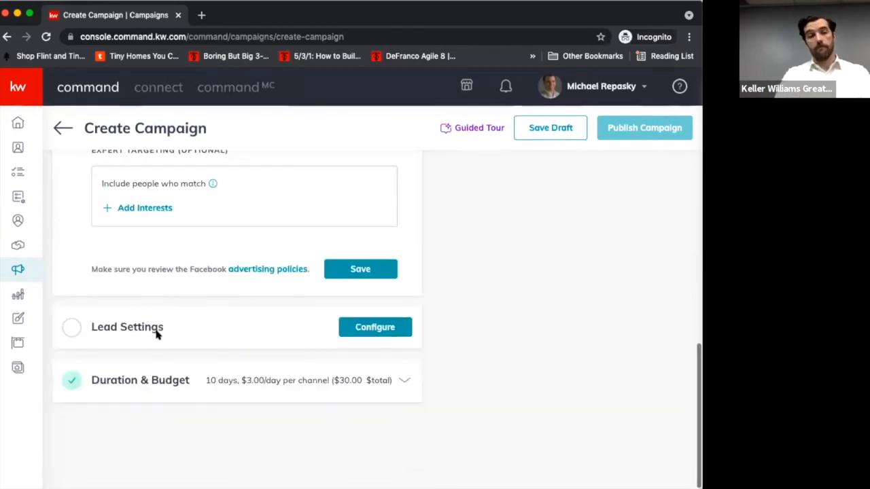
left_click(303, 337)
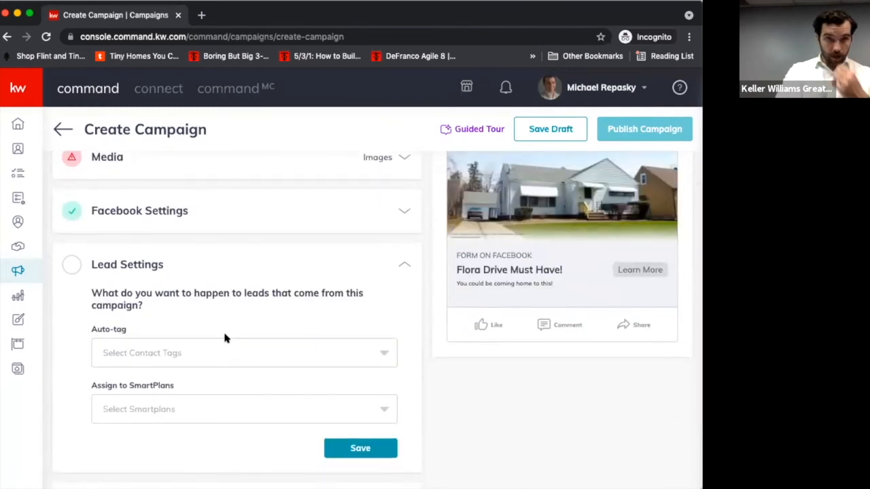
- Browse the contact tags available for auto-tagging the campaign's leads, without selecting one
left_click(212, 346)
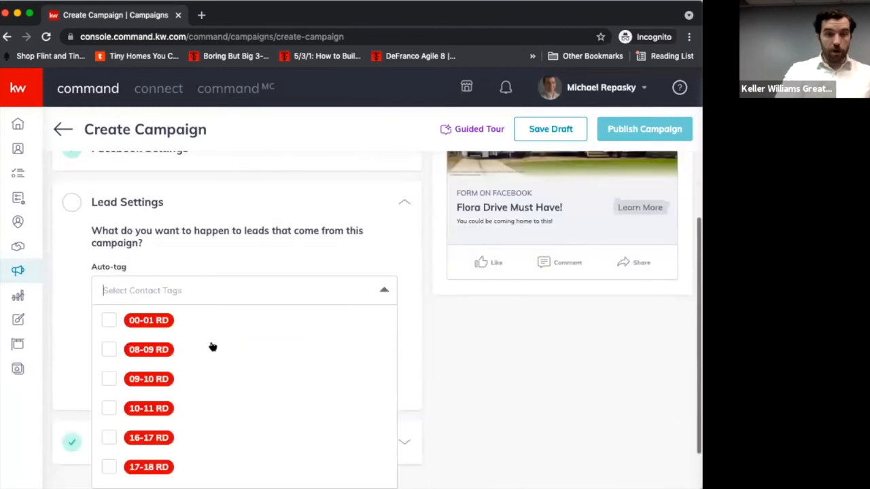
left_click(234, 280)
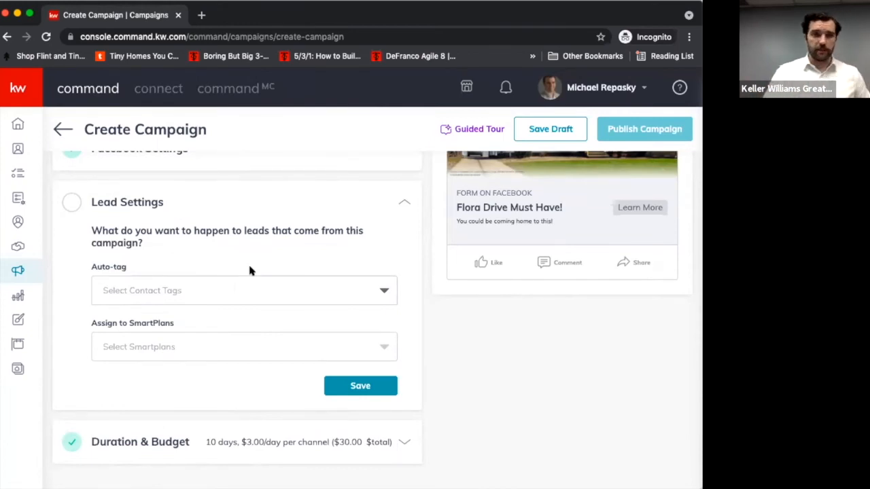
left_click(231, 294)
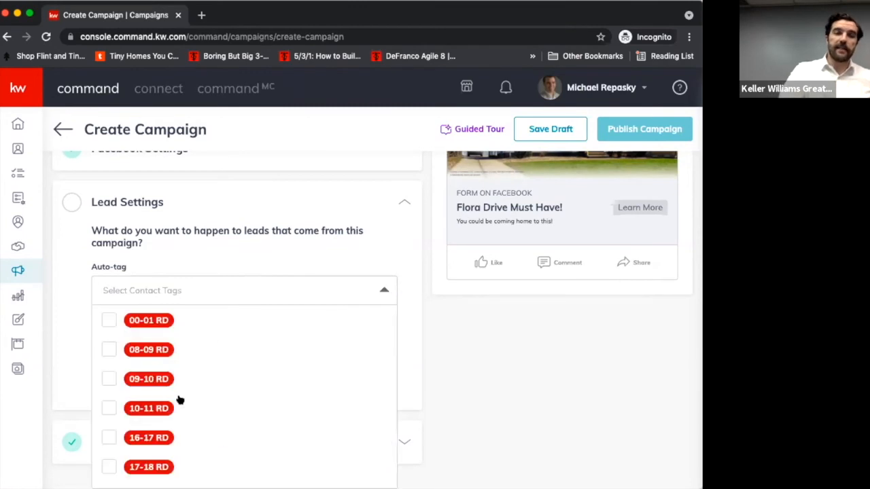
scroll(180, 399, "down", 10)
scroll(179, 400, "down", 10)
scroll(179, 399, "down", 5)
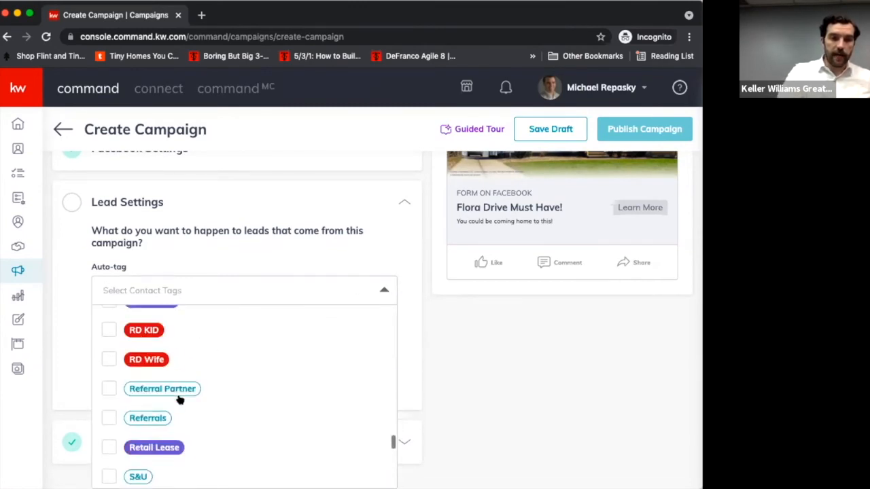
scroll(179, 400, "down", 5)
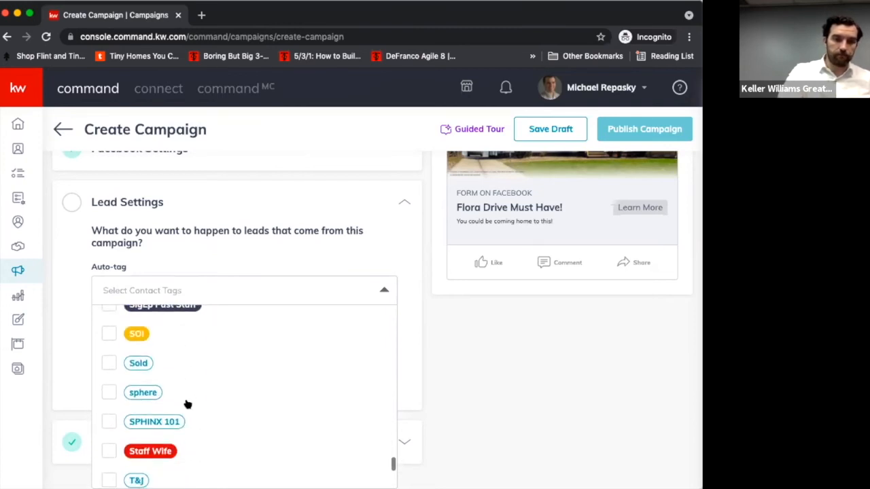
scroll(184, 402, "down", 1)
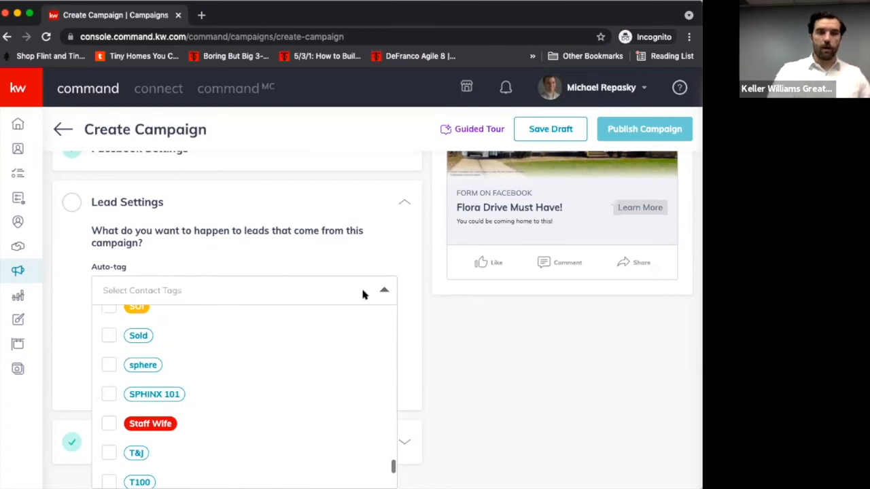
left_click(348, 257)
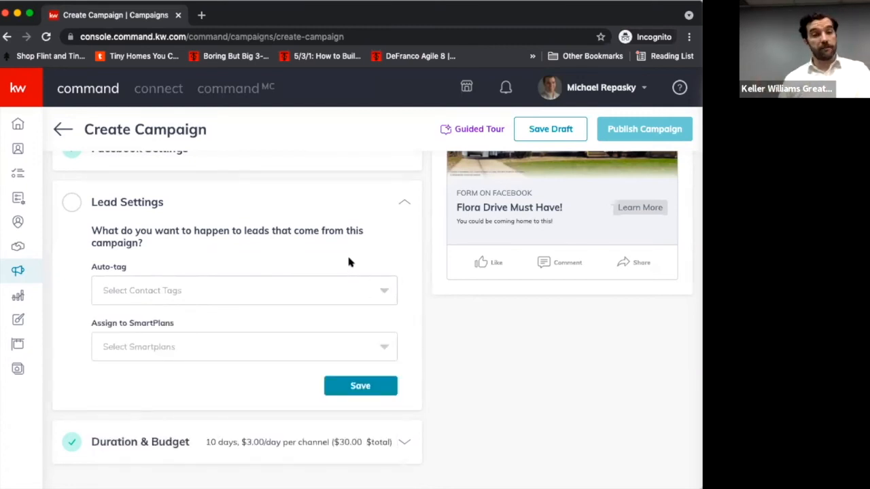
- Browse the SmartPlans available for assigning the campaign's leads, without selecting one
left_click(273, 346)
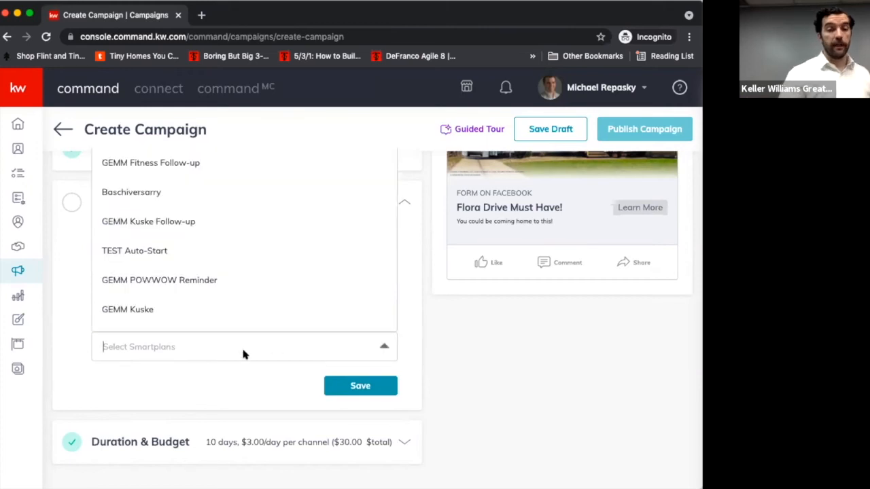
scroll(231, 327, "down", 10)
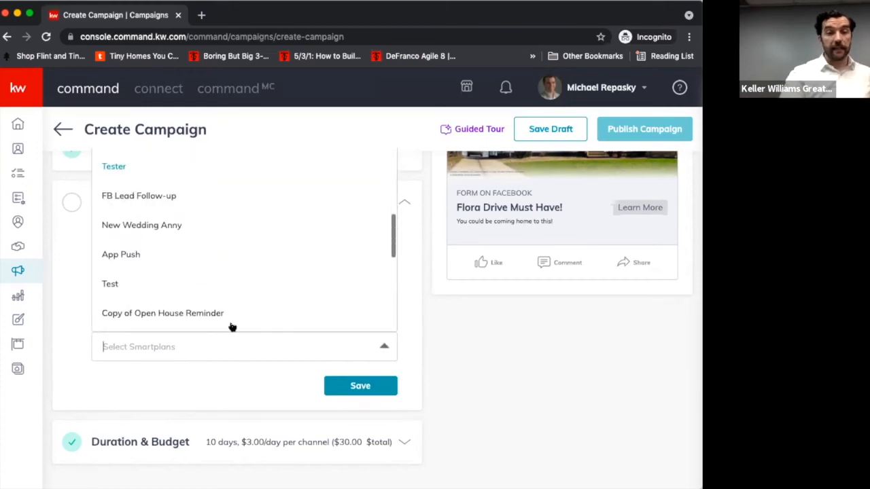
scroll(230, 325, "down", 8)
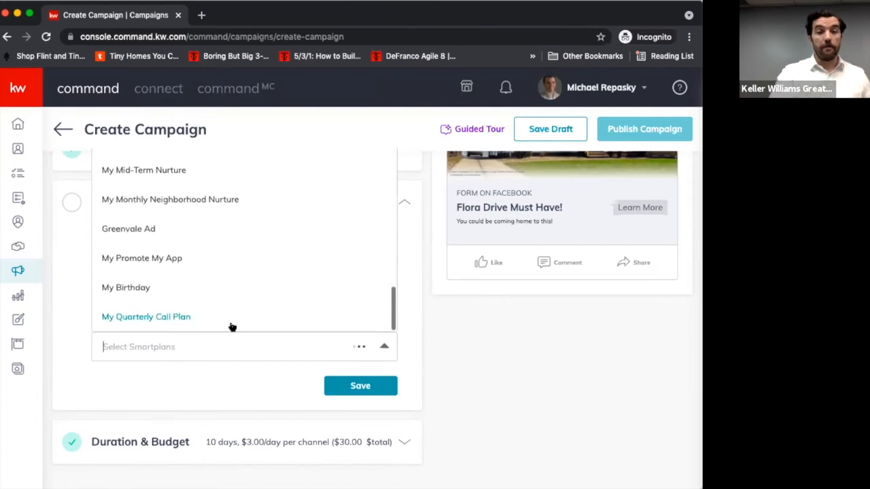
scroll(223, 199, "up", 1)
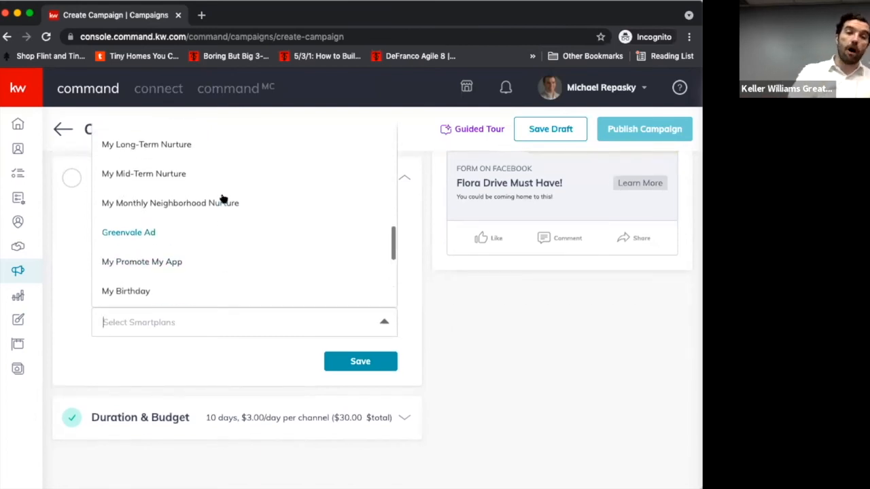
left_click(509, 372)
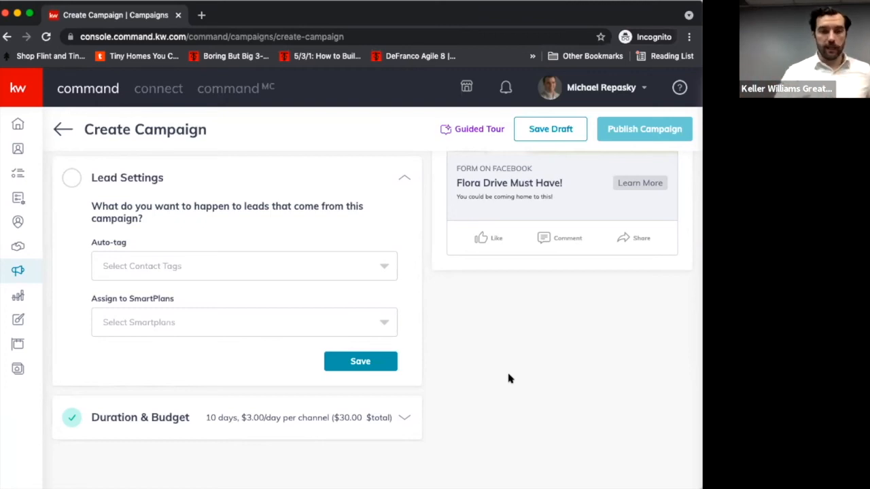
- Open the Duration & Budget section and review the campaign's dates, duration and total budget settings
scroll(508, 375, "down", 1)
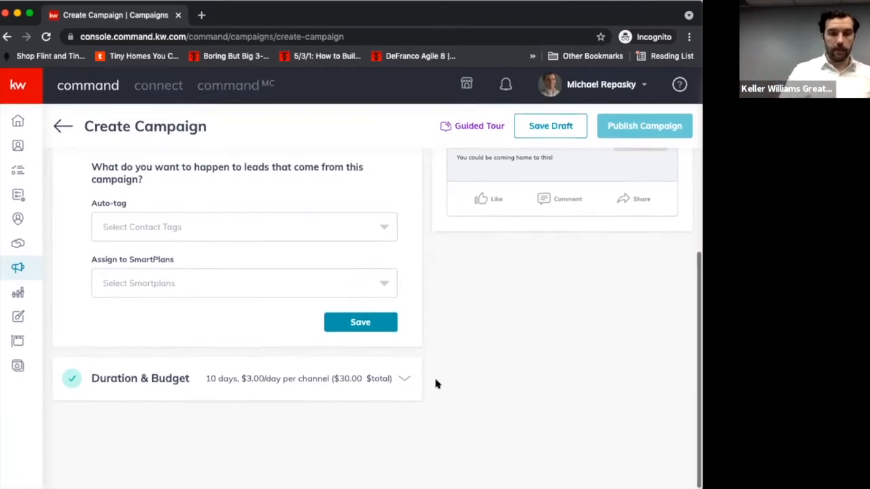
left_click(390, 385)
scroll(325, 407, "up", 1)
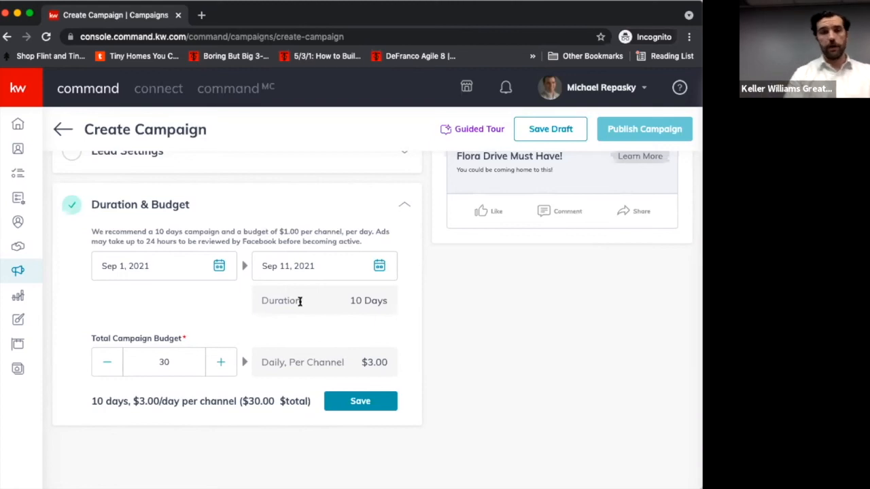
scroll(417, 390, "up", 5)
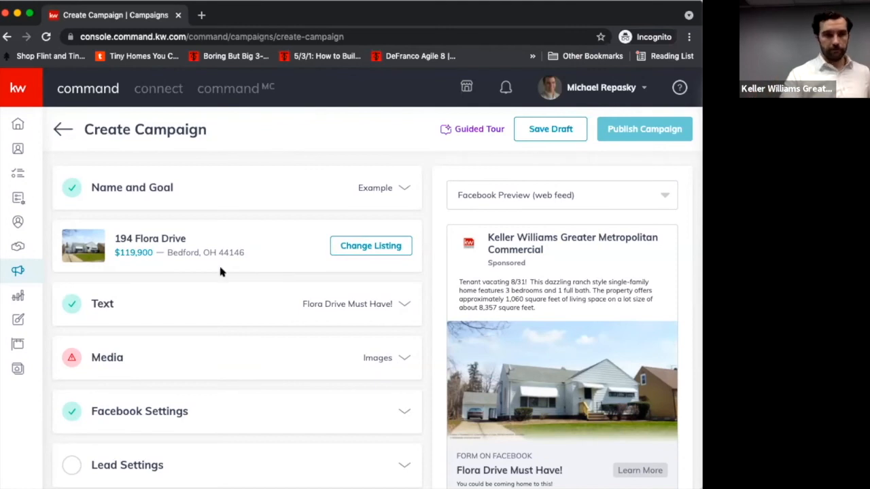
- Leave the campaign without saving or publishing it, and return to the Campaigns dashboard
left_click(69, 140)
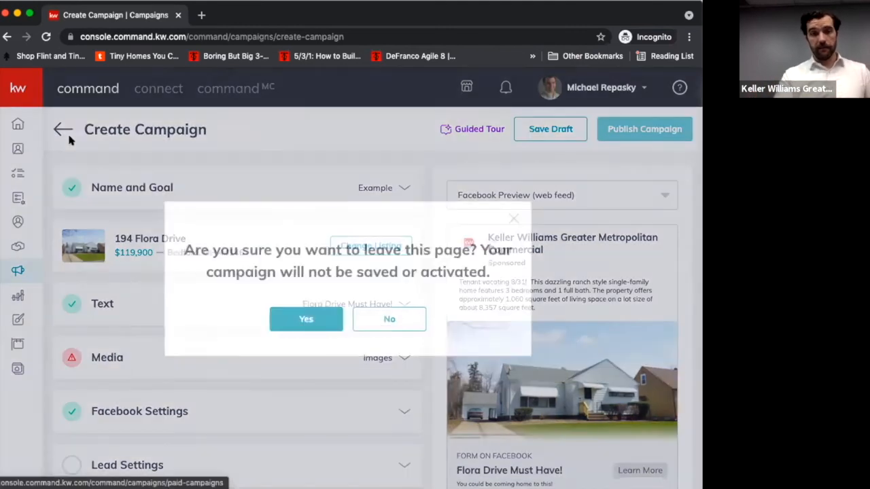
left_click(363, 319)
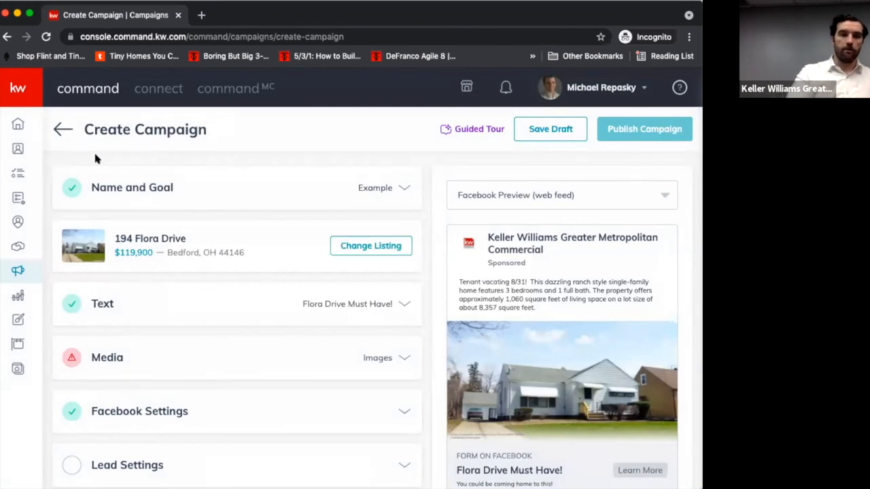
left_click(62, 130)
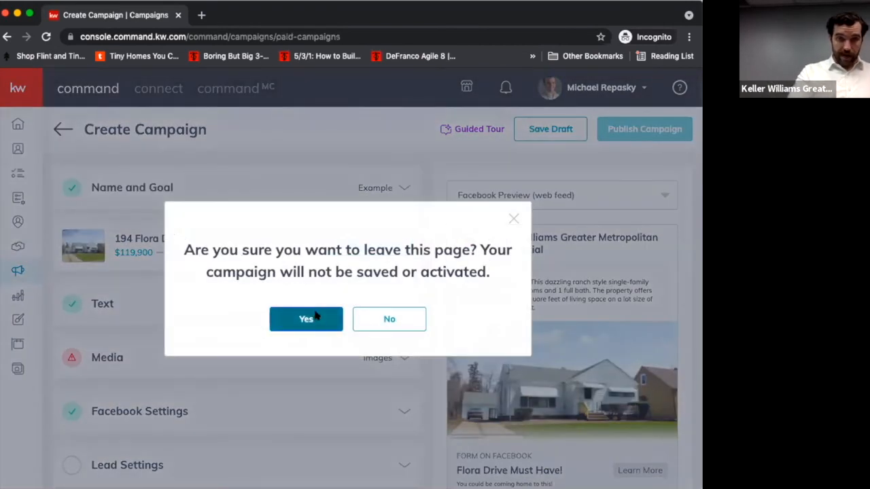
left_click(314, 317)
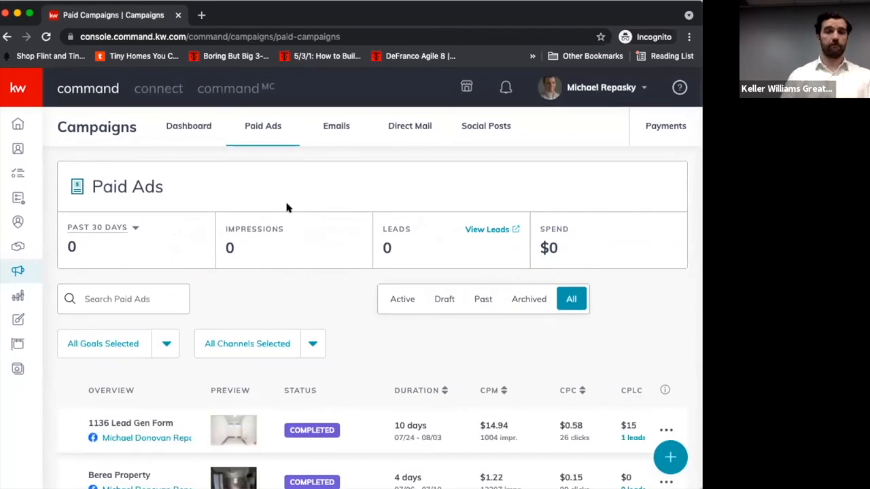
left_click(197, 128)
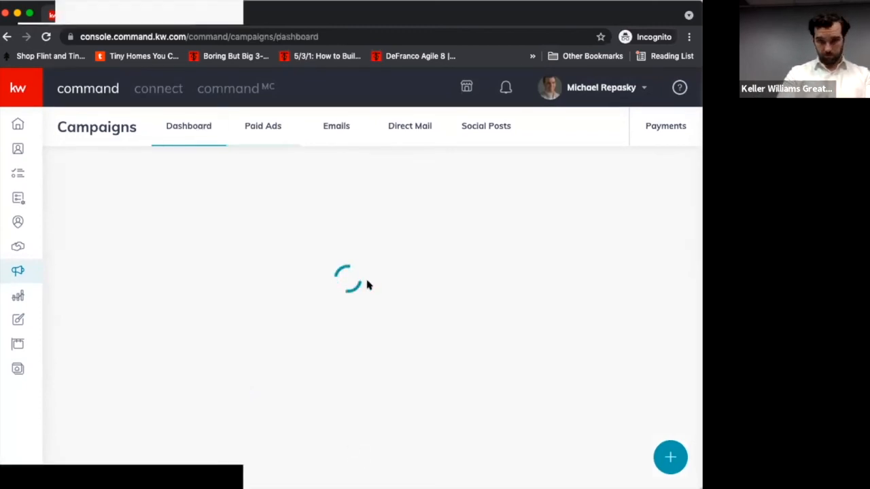